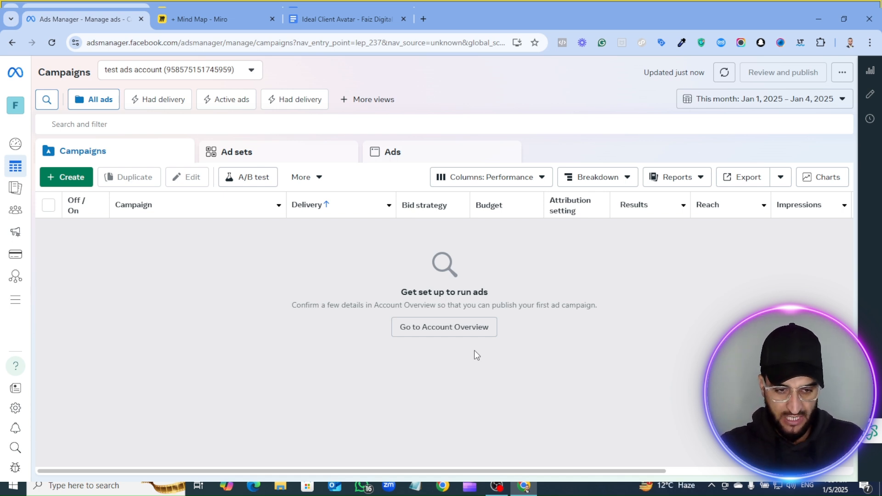
# - Switch to the Miro mind map and examine its Facebook Ads audience segmentation branches, from Interests through Broad Targeting
pyautogui.click(215, 19)
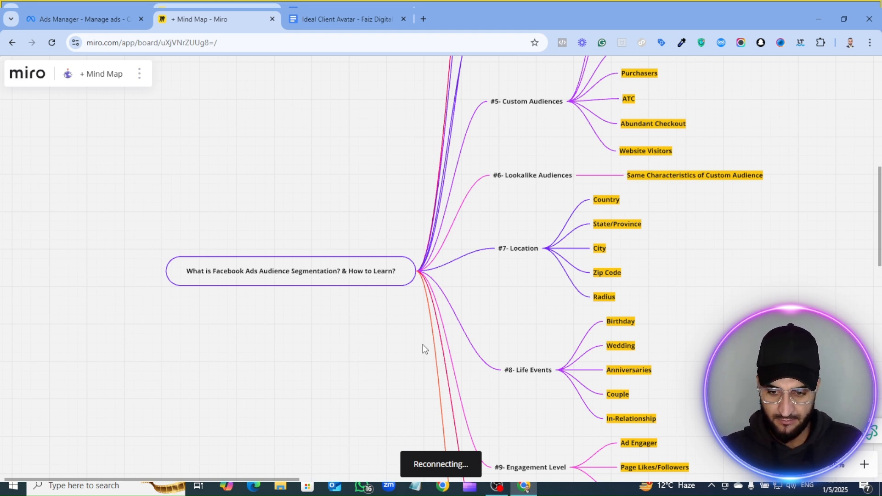
pyautogui.scroll(5, 420, 348)
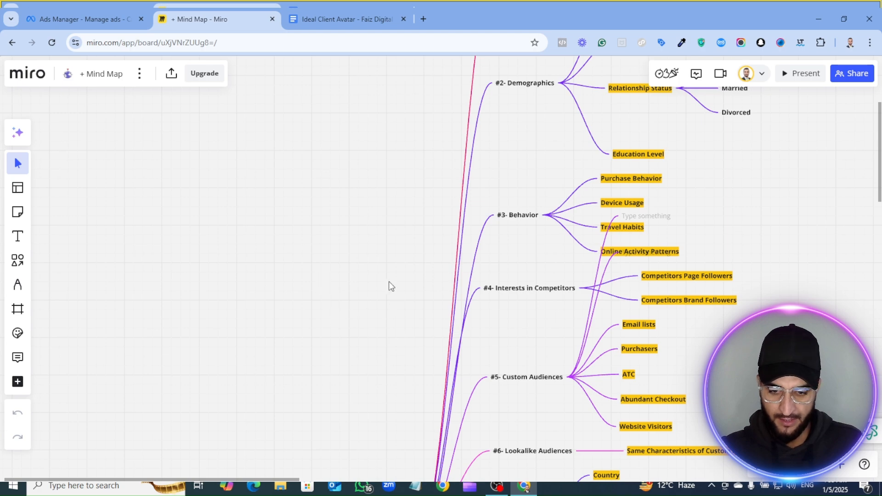
pyautogui.scroll(5, 389, 281)
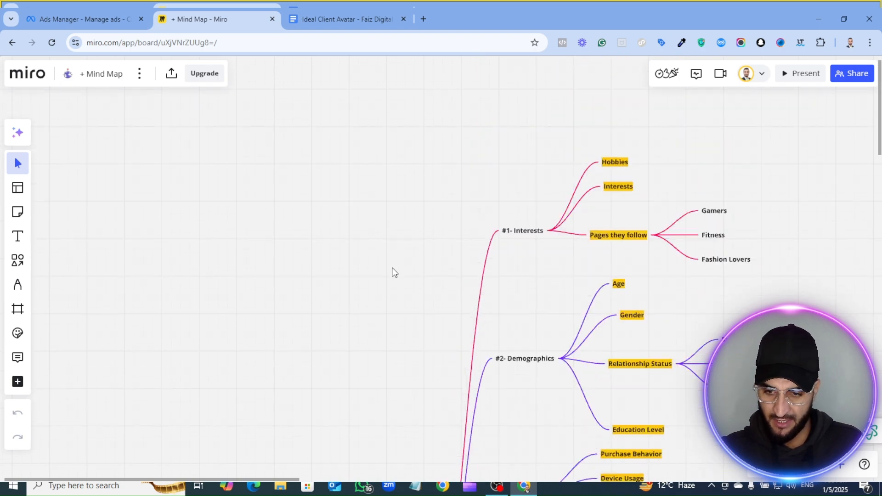
pyautogui.scroll(-9, 393, 272)
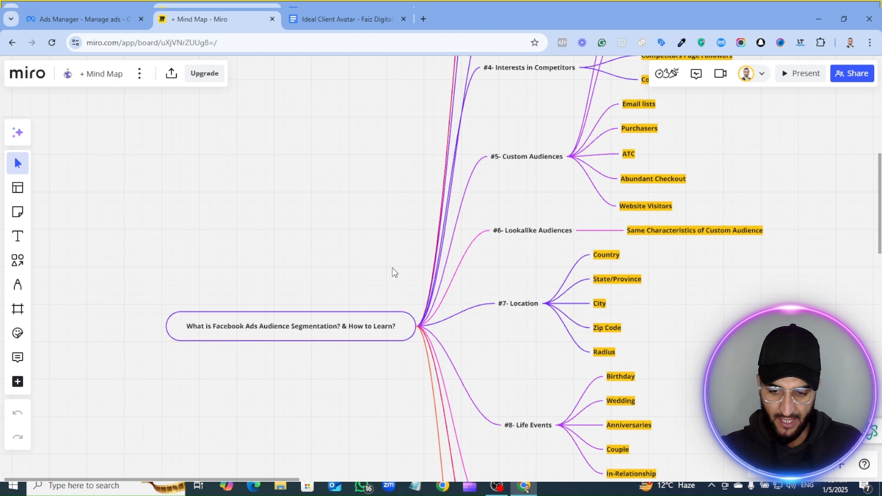
pyautogui.scroll(-1, 393, 280)
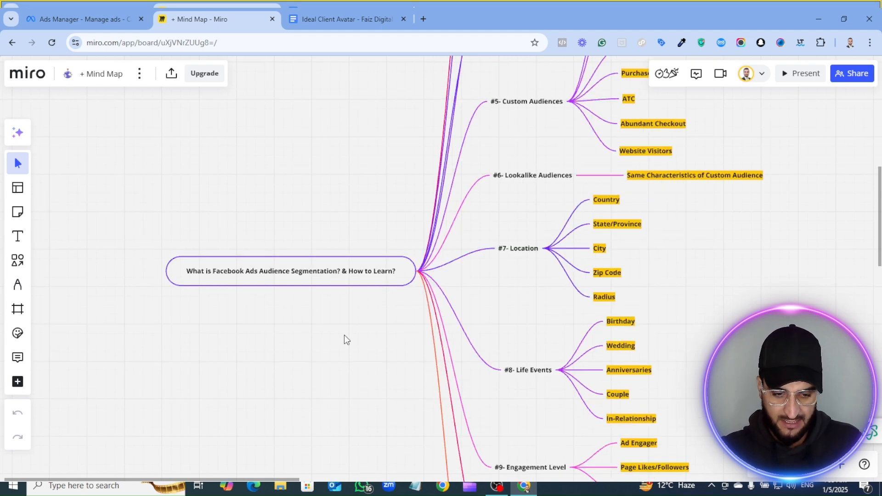
pyautogui.scroll(-3, 346, 339)
pyautogui.scroll(-4, 346, 338)
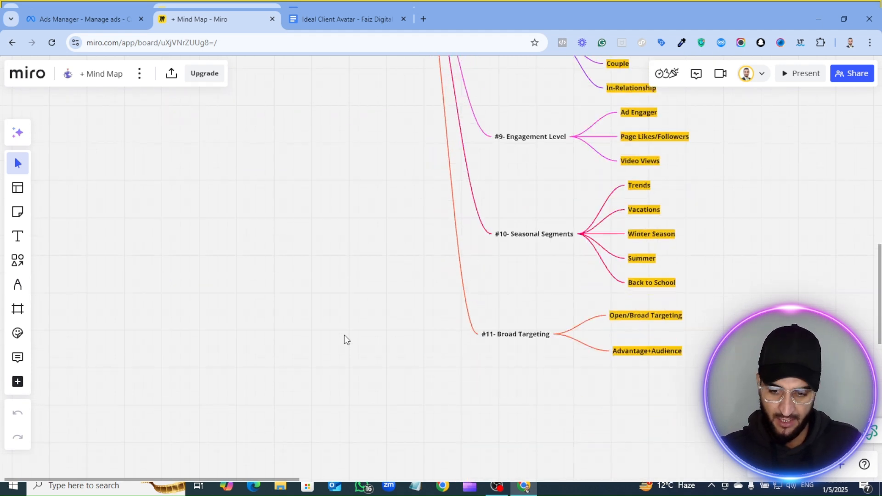
pyautogui.scroll(3, 343, 339)
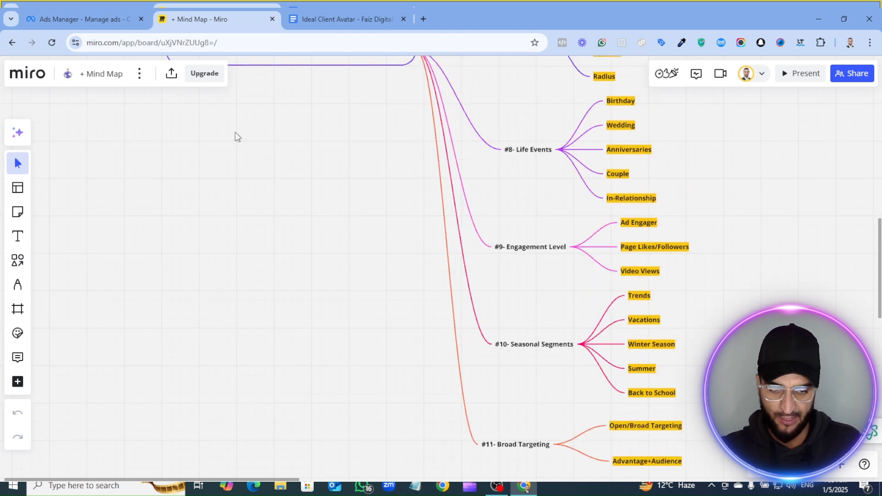
# - In Meta Ads Manager, create a new campaign with the Sales objective using the Manual sales campaign setup
pyautogui.click(79, 9)
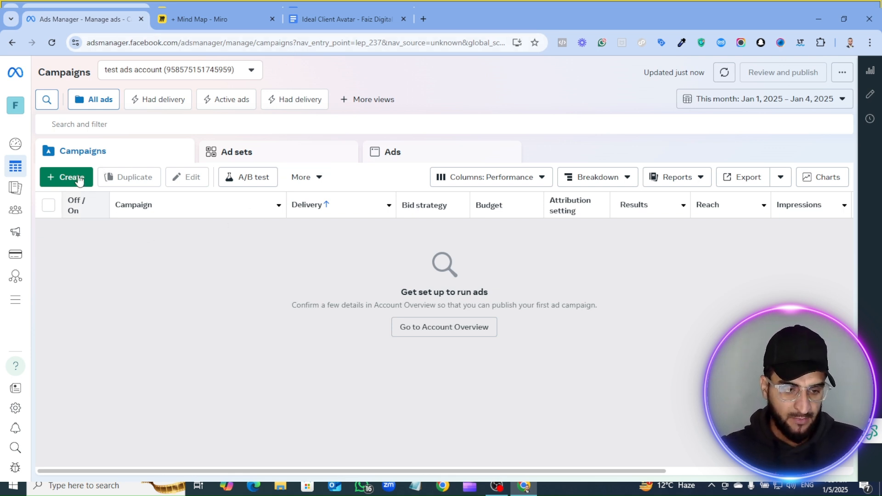
pyautogui.click(60, 180)
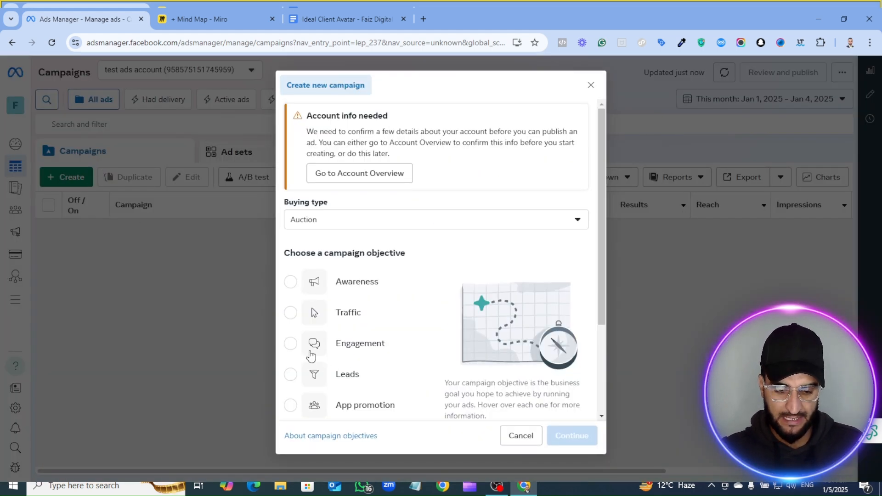
pyautogui.scroll(-3, 328, 349)
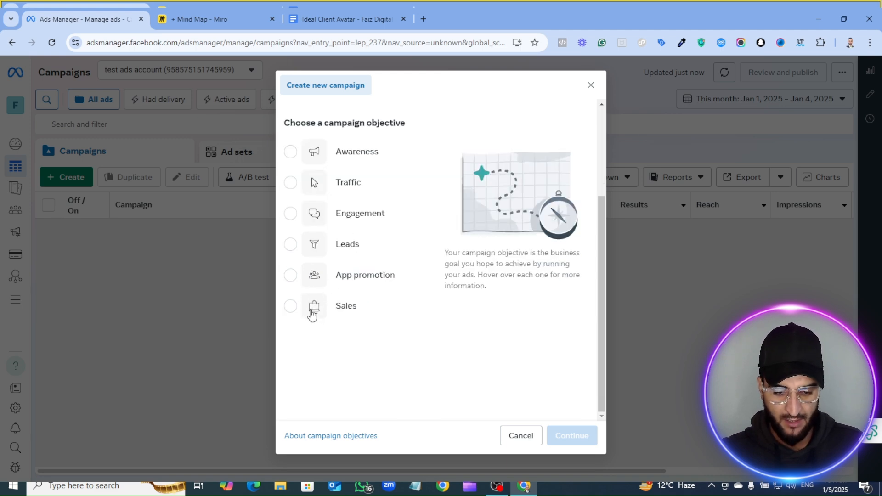
pyautogui.click(312, 315)
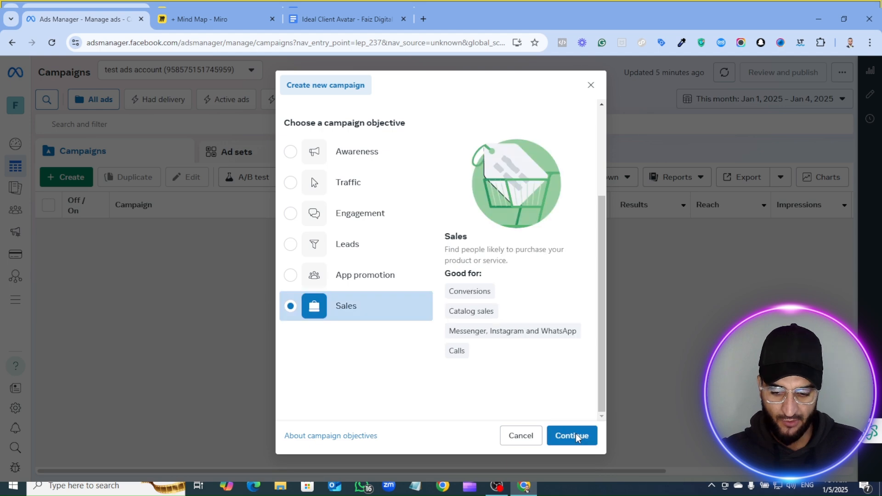
pyautogui.click(576, 437)
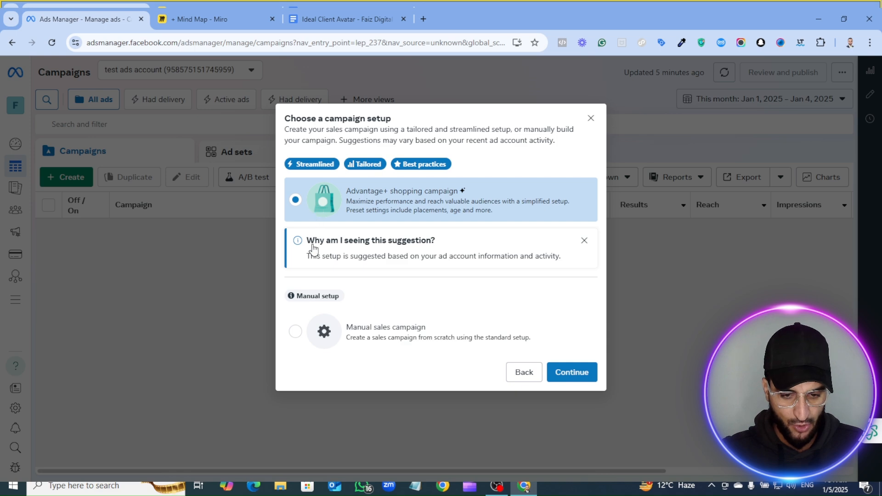
pyautogui.click(296, 332)
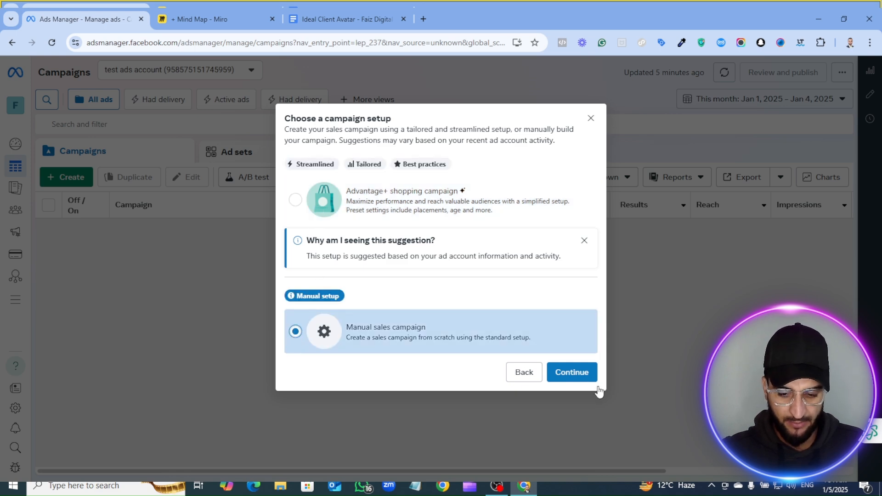
pyautogui.click(582, 374)
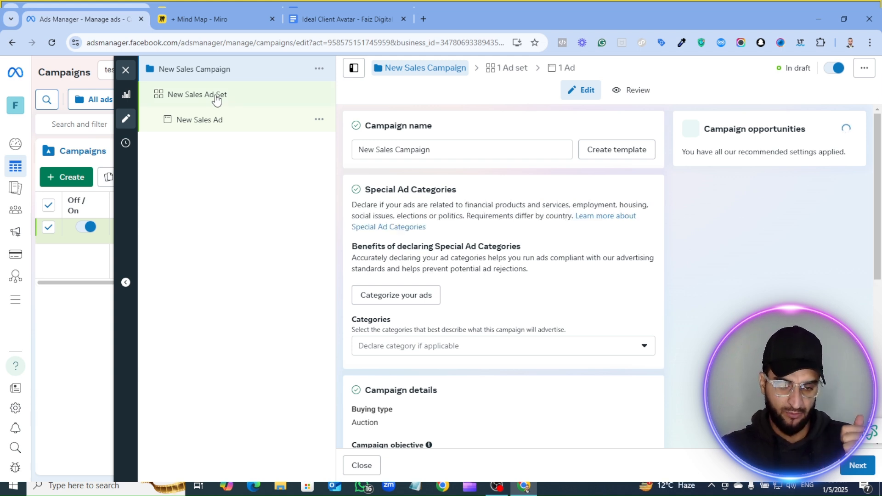
# - Open the New Sales Ad Set and review its budget, schedule, Audience controls and Advantage+ audience sections
pyautogui.click(216, 98)
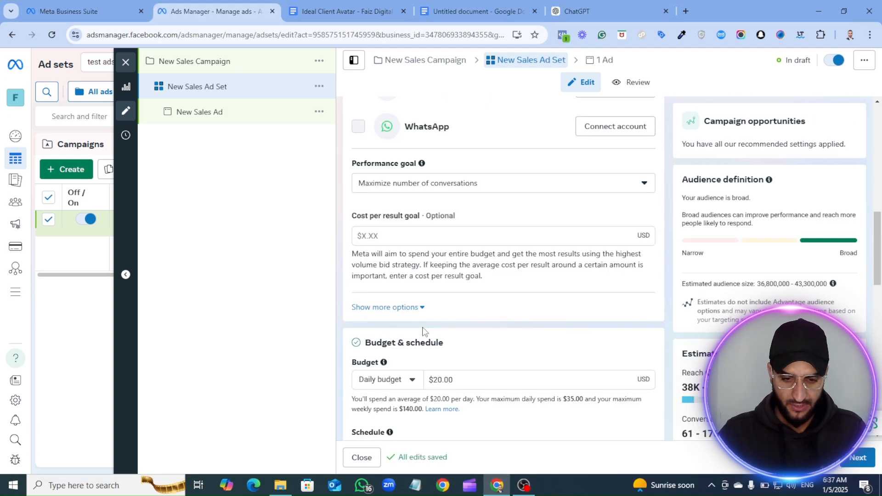
pyautogui.scroll(-6, 470, 371)
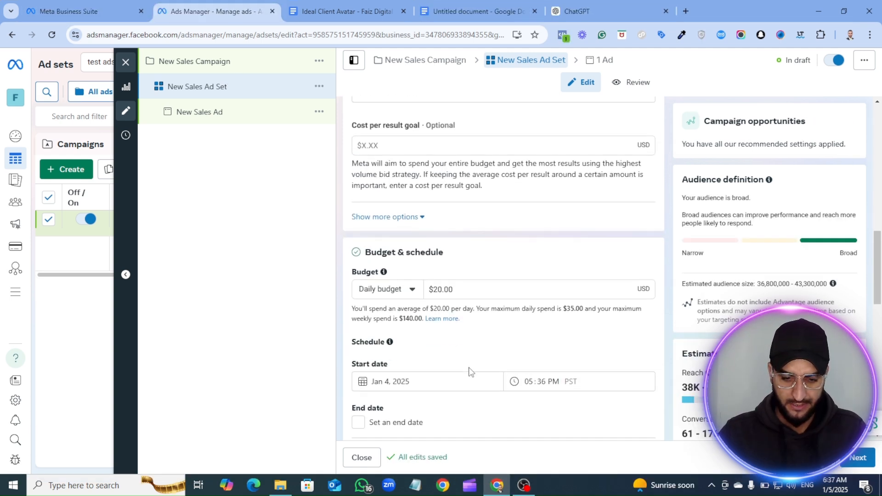
pyautogui.scroll(-1, 471, 371)
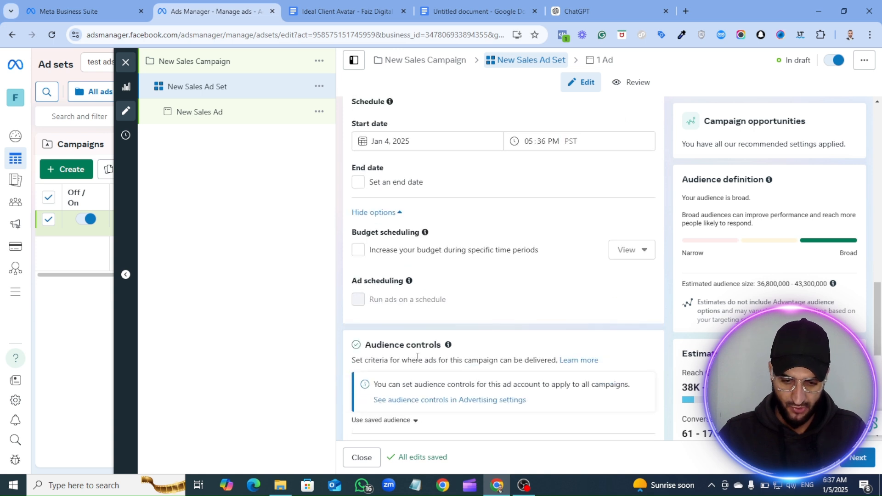
pyautogui.scroll(-2, 422, 348)
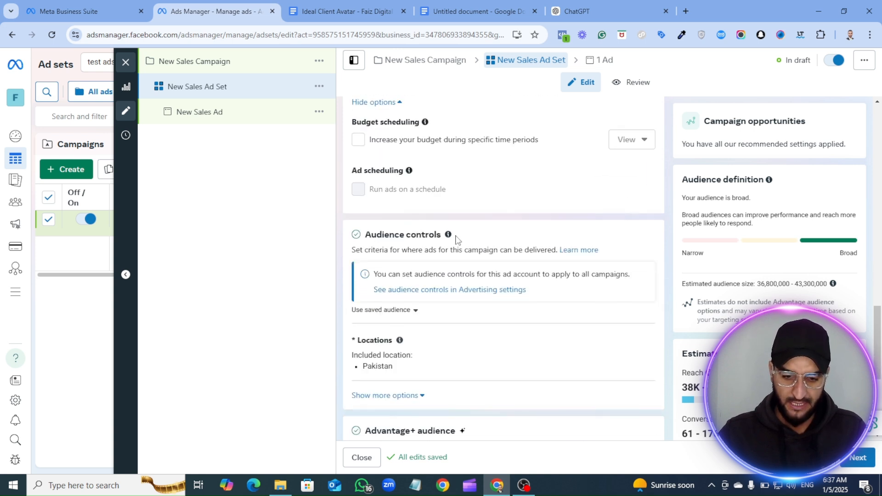
pyautogui.moveTo(431, 235); pyautogui.dragTo(351, 237)
pyautogui.scroll(-2, 400, 302)
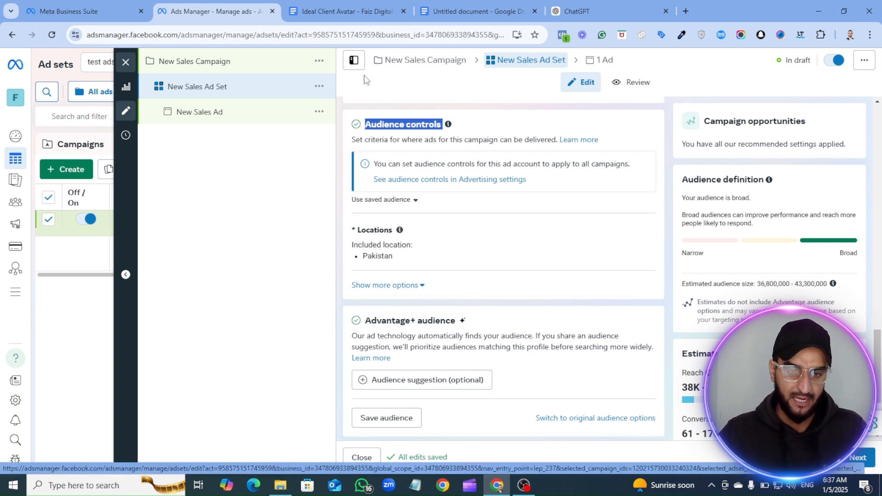
# - Switch to the Ideal Client Avatar document in Google Docs and examine the Step 1 questions on top competitors and the main problem
pyautogui.click(325, 11)
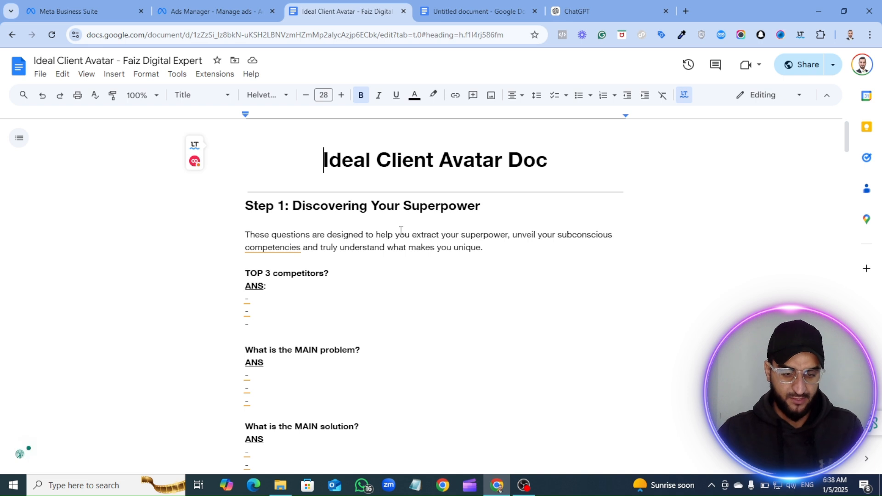
pyautogui.scroll(-1, 303, 192)
pyautogui.scroll(1, 304, 192)
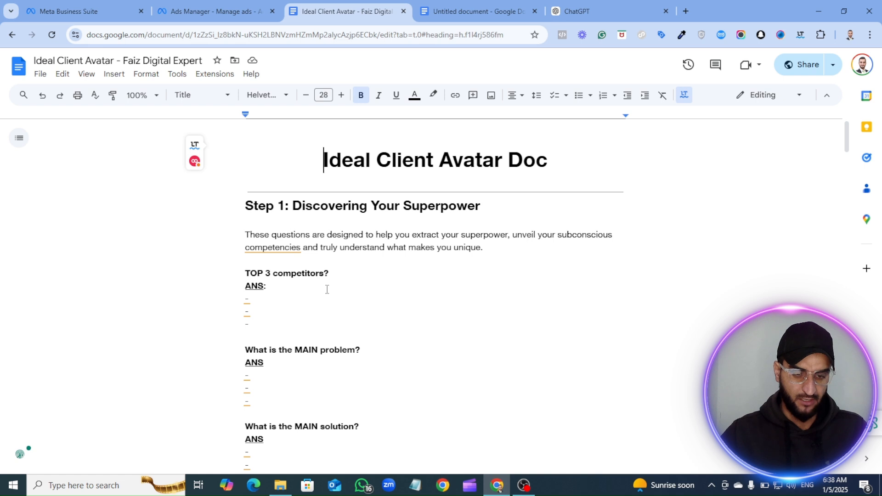
pyautogui.scroll(-1, 332, 313)
pyautogui.scroll(-1, 333, 312)
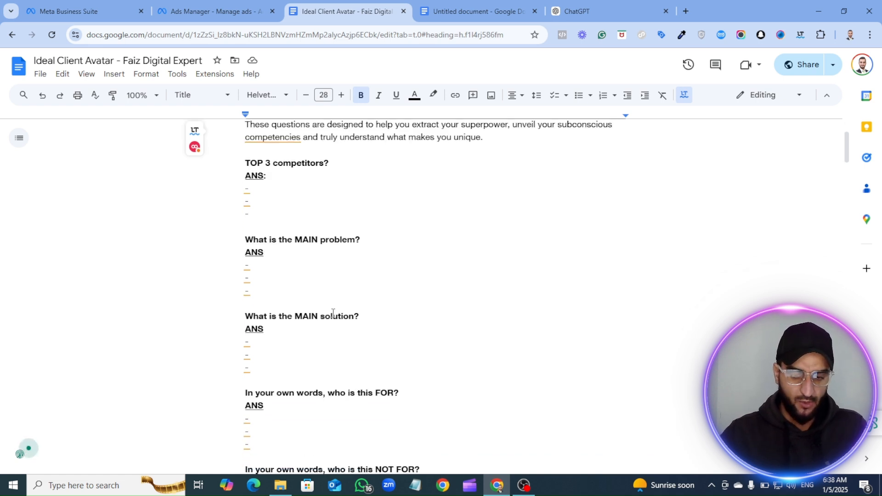
pyautogui.scroll(1, 257, 243)
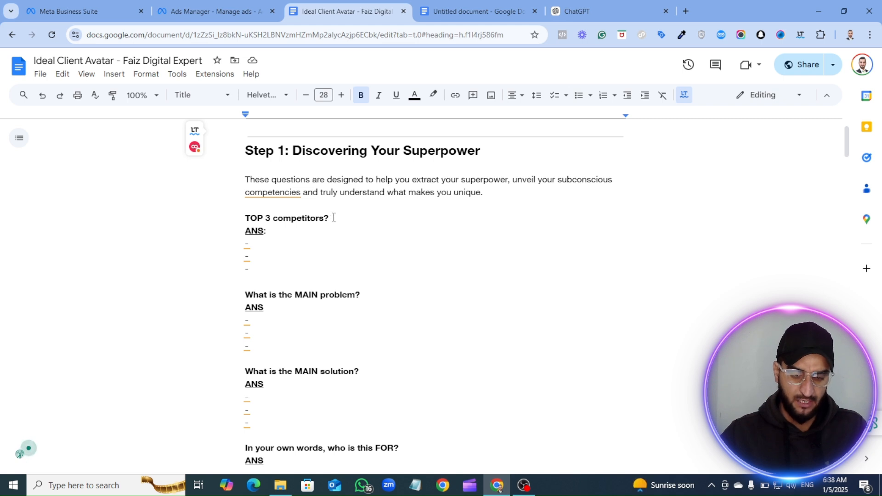
pyautogui.tripleClick(292, 216)
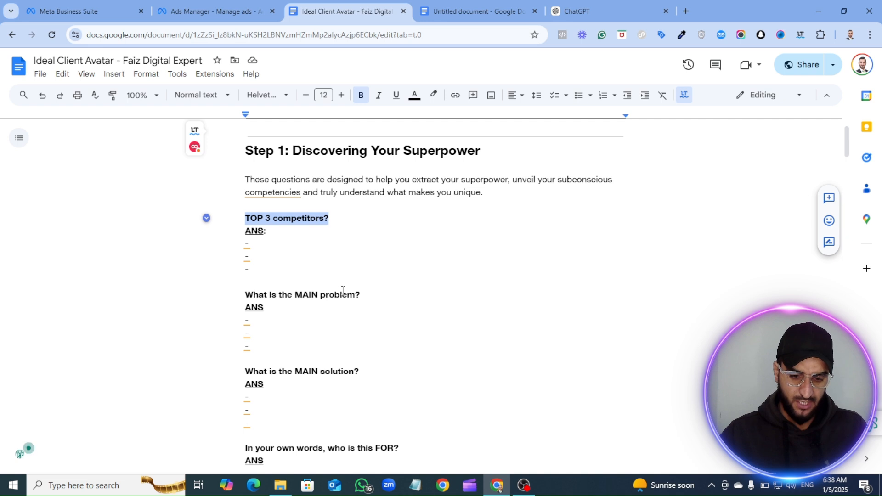
pyautogui.moveTo(365, 296); pyautogui.dragTo(259, 298)
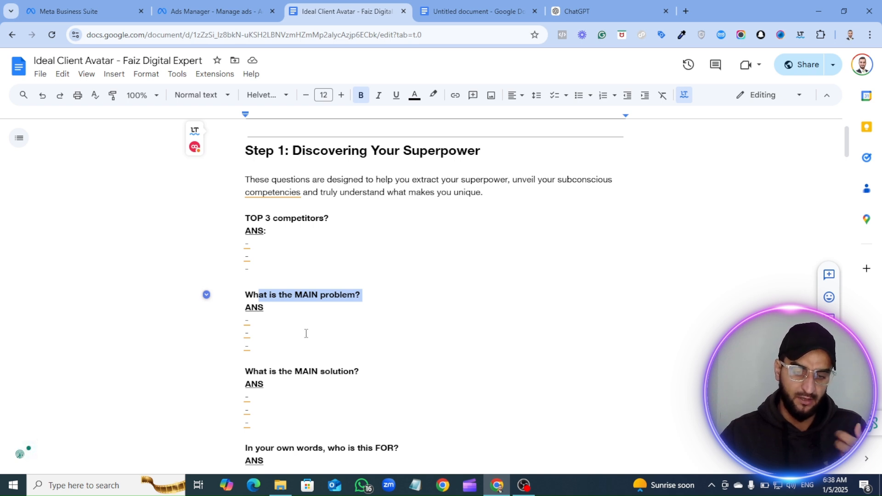
# - Skim the document's further questions, from the main solution through the ideal client's fears, urgent crisis and daily frustrations
pyautogui.scroll(-1, 305, 332)
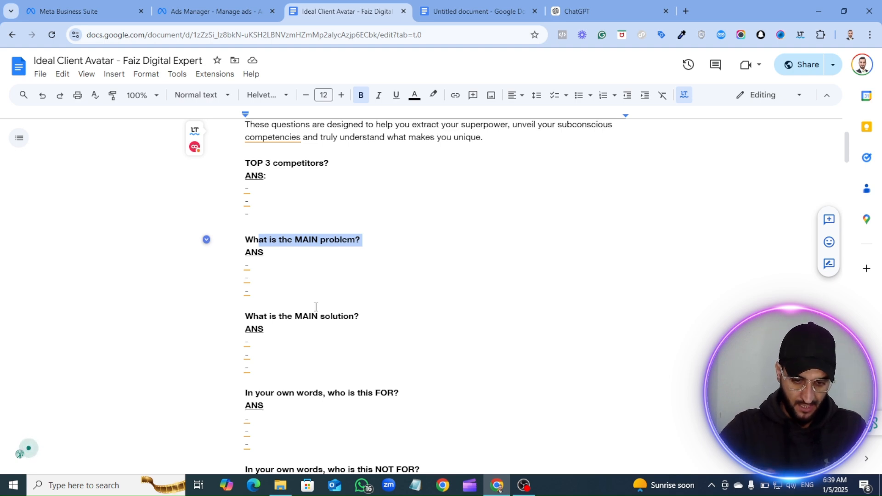
pyautogui.scroll(-15, 316, 307)
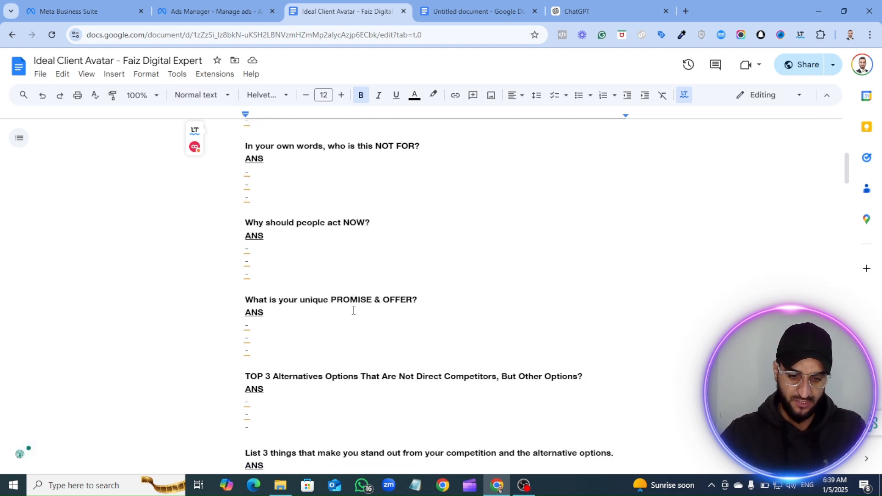
pyautogui.scroll(-20, 353, 310)
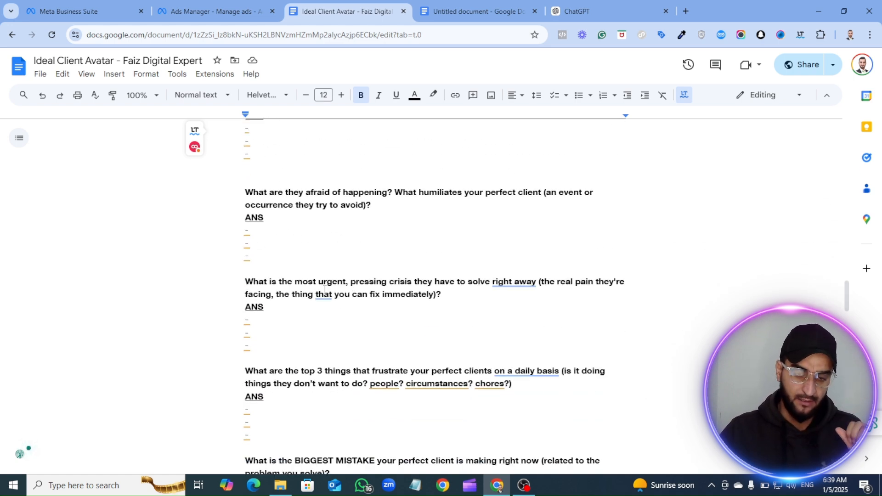
pyautogui.scroll(10, 353, 311)
pyautogui.scroll(5, 324, 289)
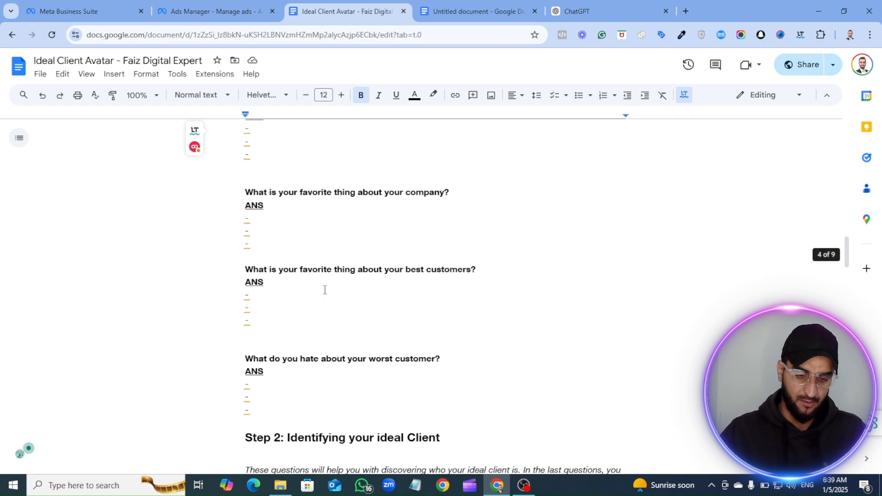
pyautogui.scroll(3, 272, 287)
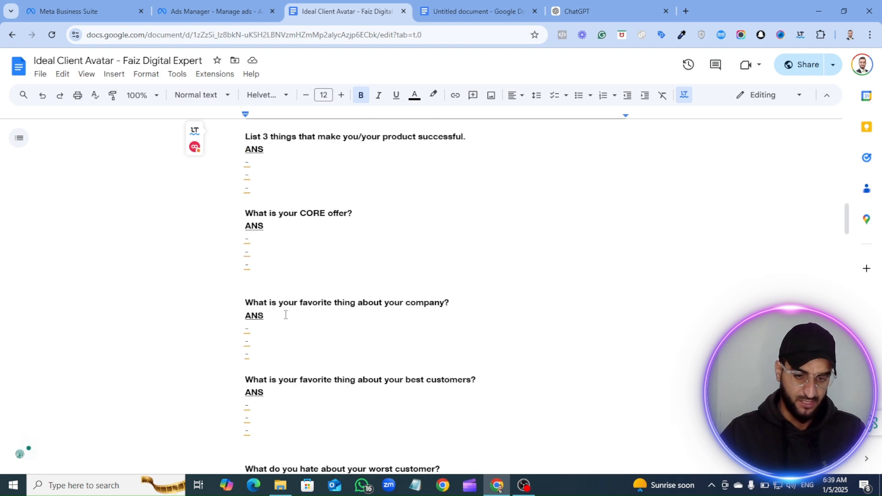
pyautogui.scroll(8, 294, 309)
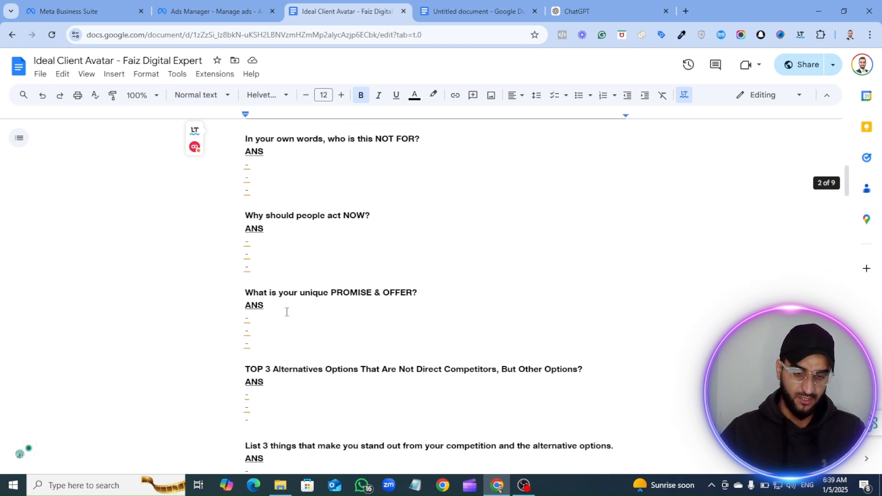
# - Examine the Step 1 questions about the unique promise and offer, why people should act now, and who the product is for
pyautogui.scroll(-2, 286, 312)
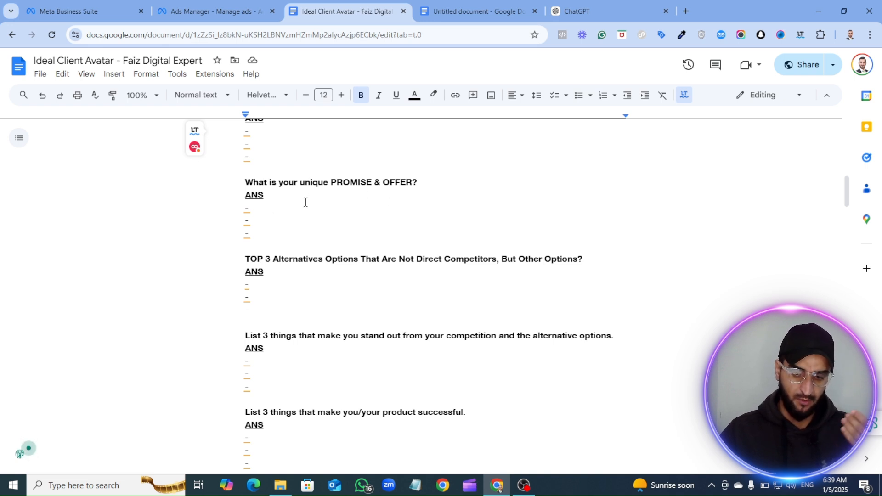
pyautogui.scroll(1, 425, 182)
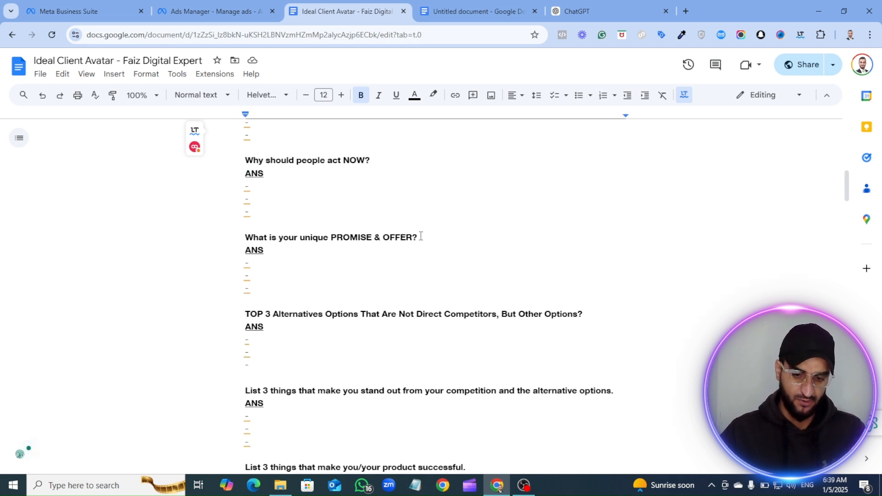
pyautogui.moveTo(420, 236); pyautogui.dragTo(326, 239)
pyautogui.scroll(2, 317, 192)
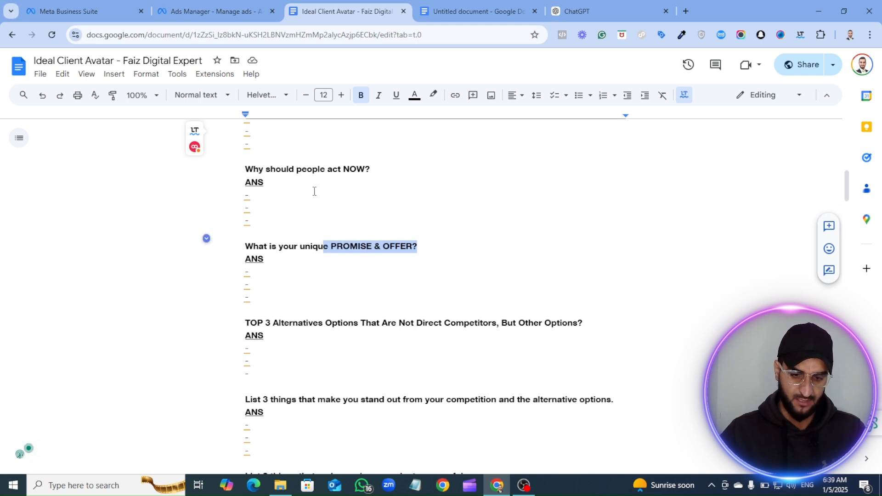
pyautogui.click(372, 270)
pyautogui.moveTo(337, 271); pyautogui.dragTo(254, 272)
pyautogui.scroll(2, 316, 257)
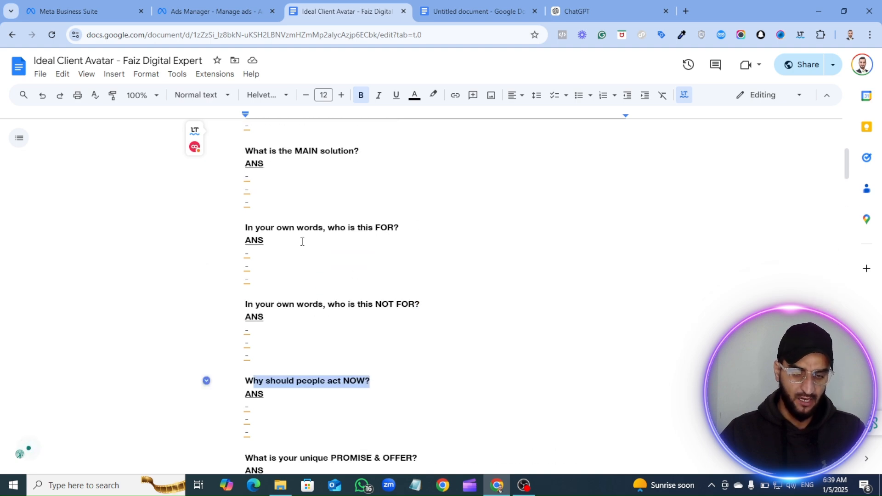
# - Examine the remaining Step 1 questions, from the unique promise and alternative options through the core offer, best customers and worst customer
pyautogui.scroll(-2, 303, 241)
pyautogui.scroll(3, 299, 239)
pyautogui.scroll(-6, 299, 236)
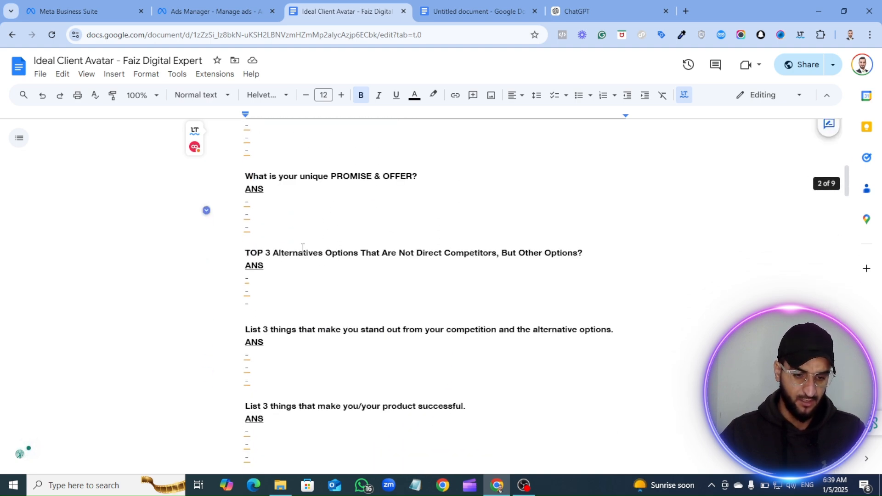
pyautogui.scroll(2, 302, 248)
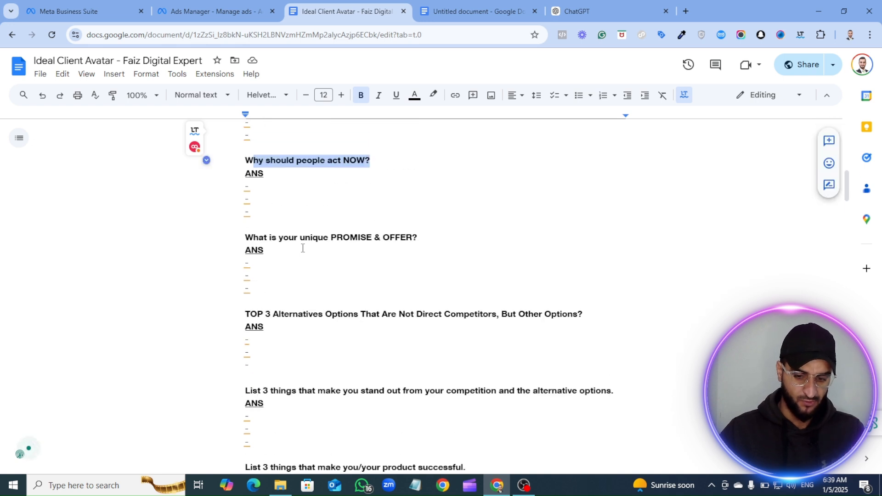
pyautogui.scroll(-2, 354, 335)
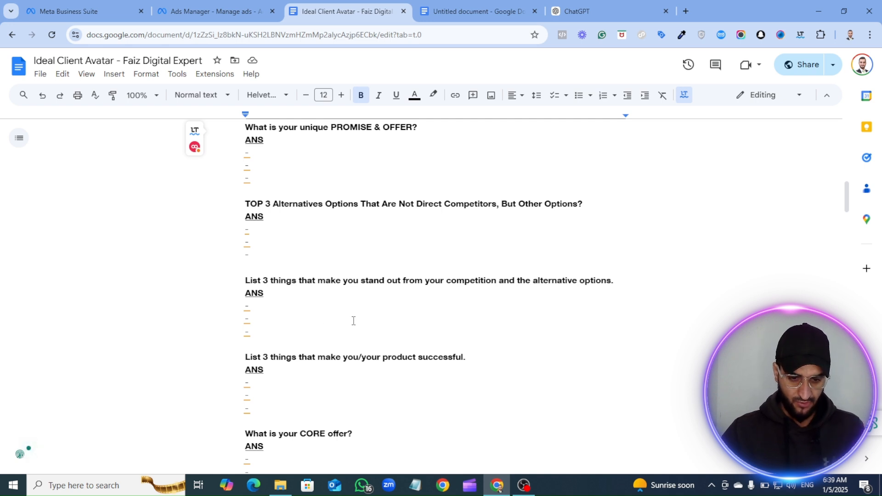
pyautogui.scroll(-1, 353, 320)
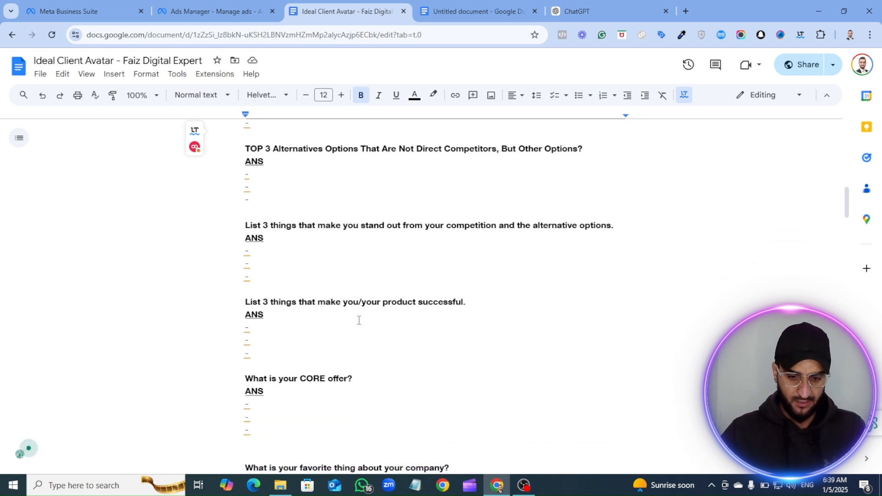
pyautogui.scroll(-5, 347, 309)
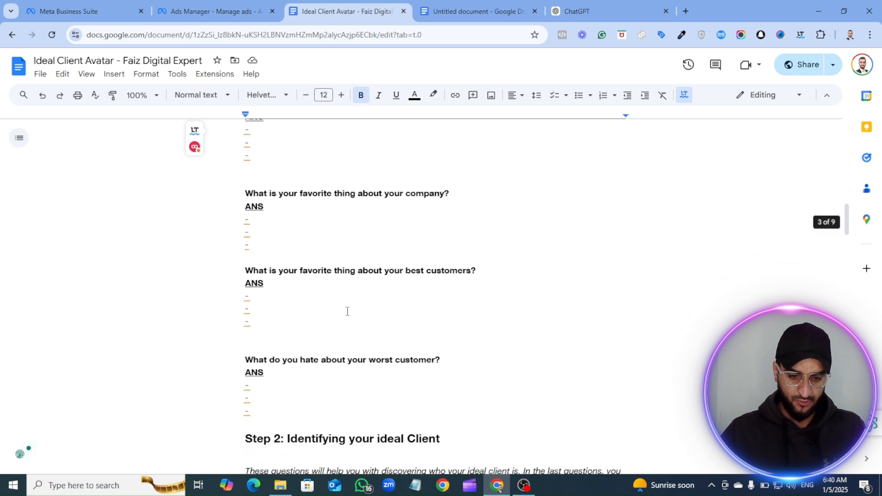
pyautogui.scroll(1, 317, 292)
pyautogui.scroll(1, 313, 290)
pyautogui.scroll(-1, 356, 251)
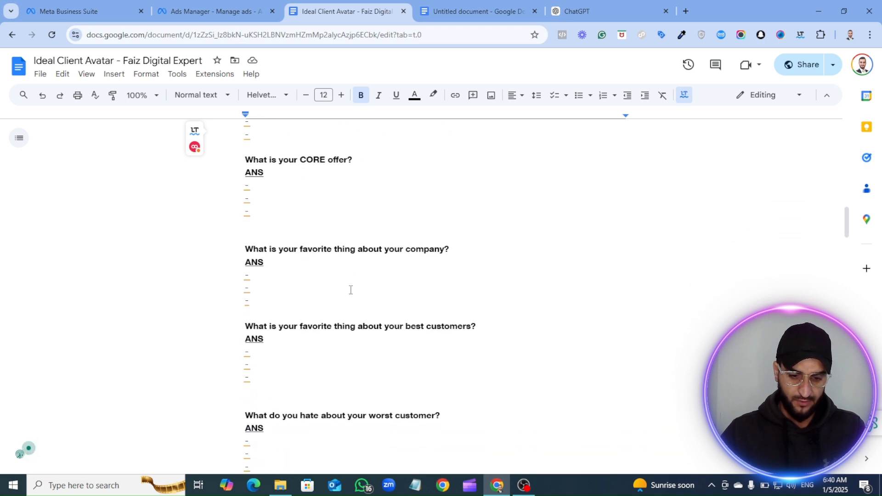
pyautogui.scroll(-4, 381, 301)
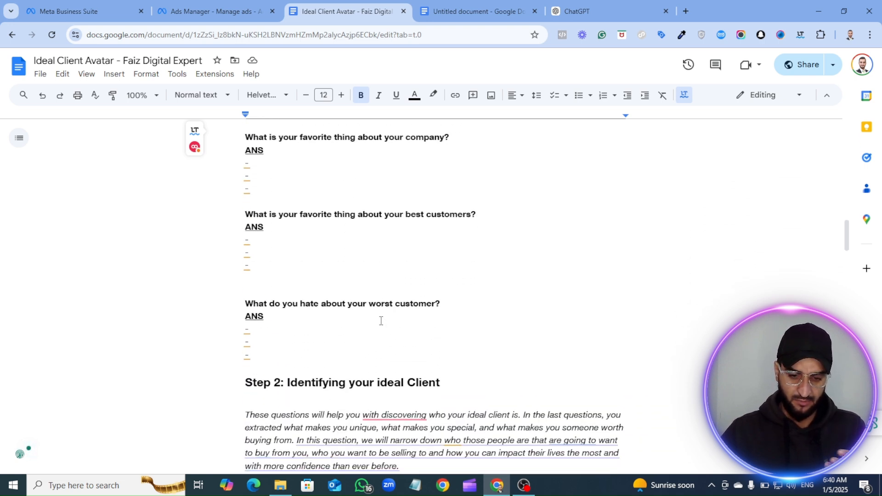
# - Skim the Step 2 questions on identifying the ideal client, from negative emotions and fears through mistakes, emotional benefits and dream outcome
pyautogui.scroll(-3, 381, 321)
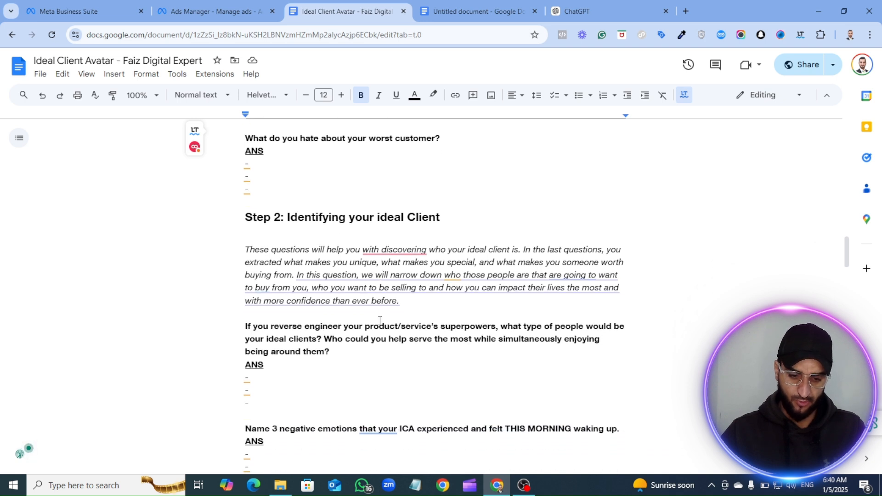
pyautogui.scroll(-3, 380, 320)
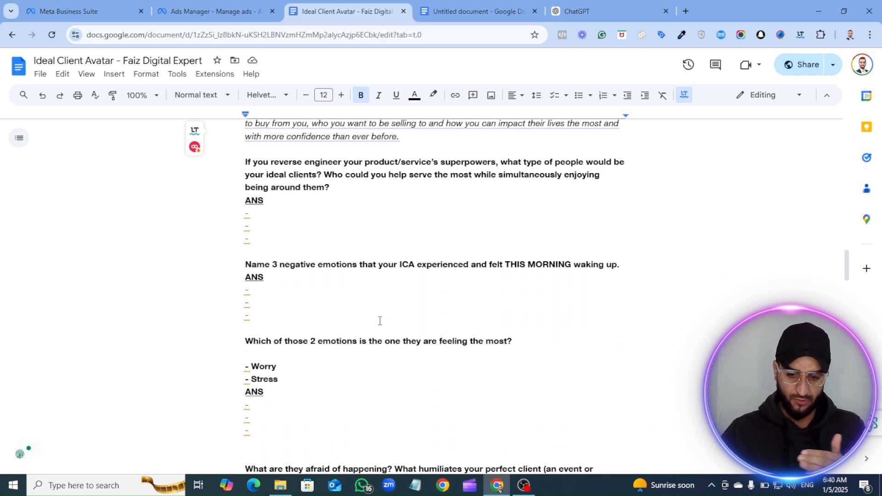
pyautogui.scroll(-2, 375, 324)
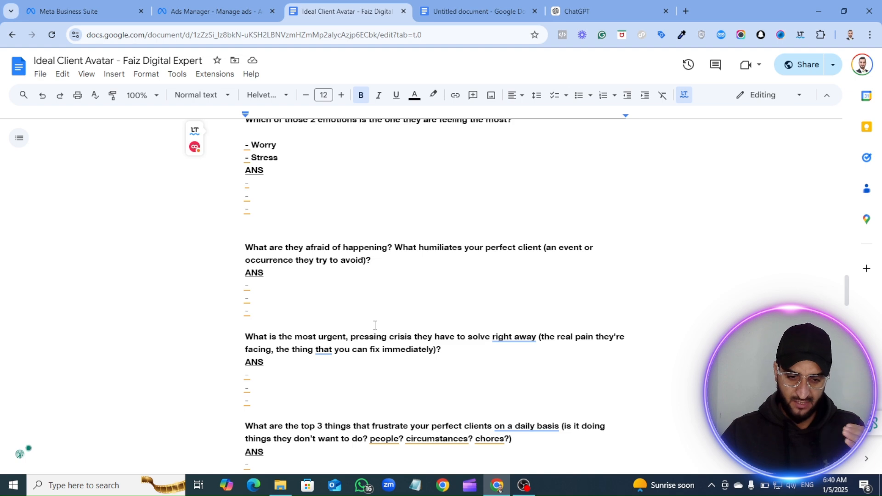
pyautogui.scroll(-5, 374, 324)
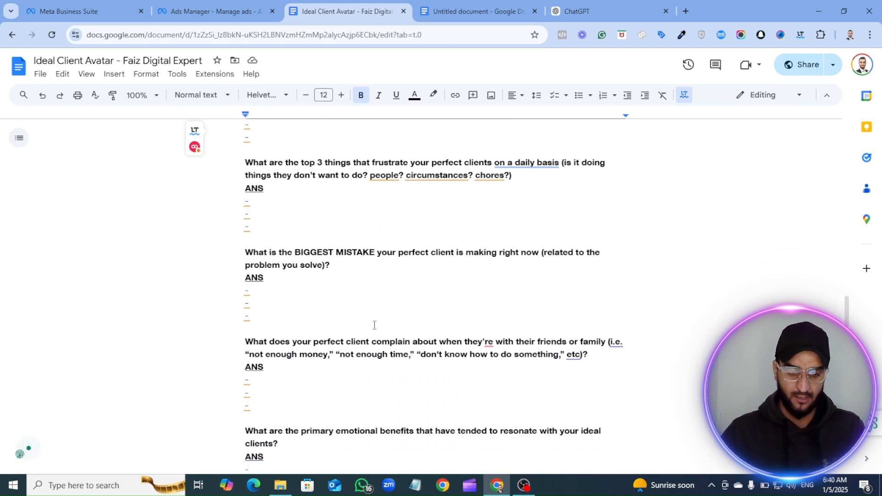
pyautogui.scroll(-5, 375, 325)
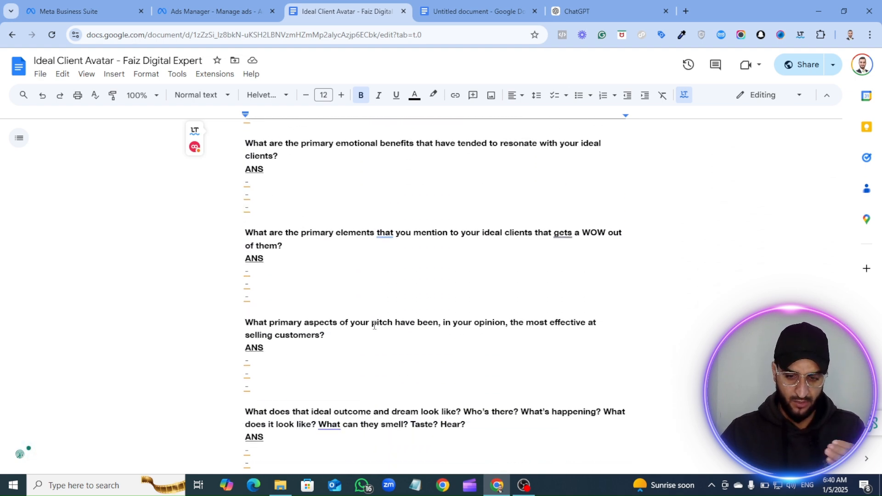
pyautogui.scroll(-7, 374, 325)
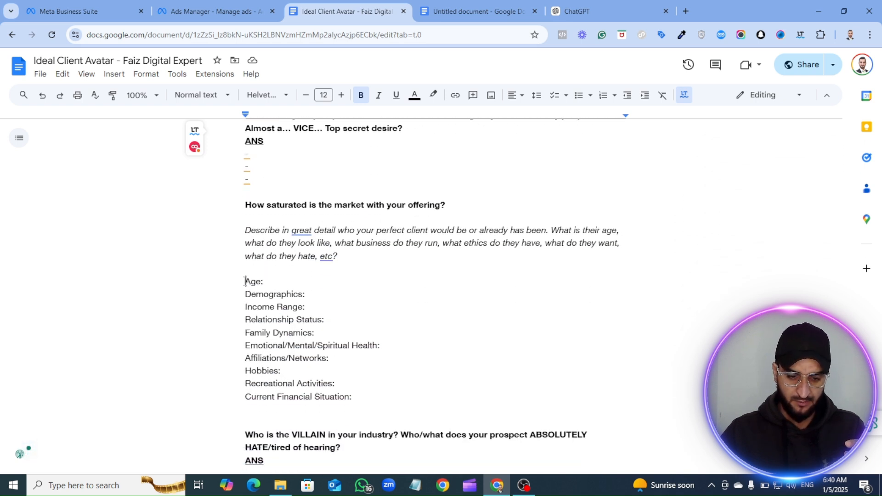
# - Examine the perfect client profile fields, including Age, Demographics, Income Range and Family Dynamics, and the questions that follow them
pyautogui.moveTo(246, 281); pyautogui.dragTo(352, 398)
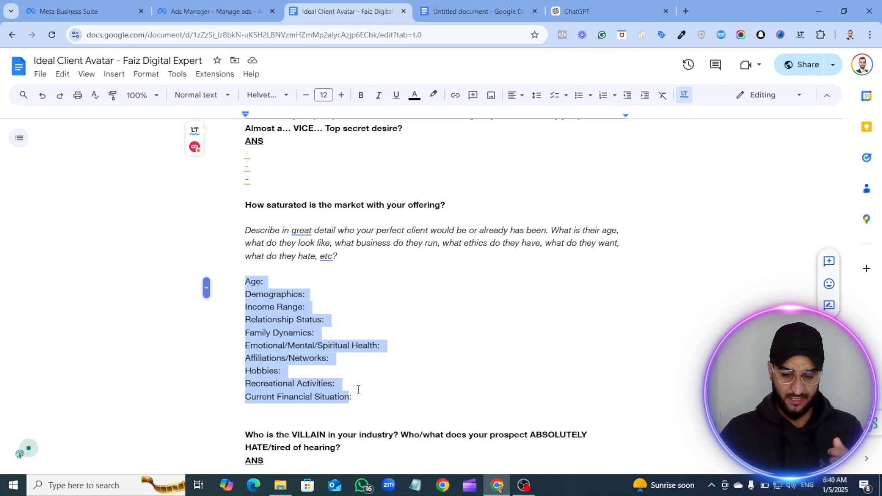
pyautogui.click(273, 319)
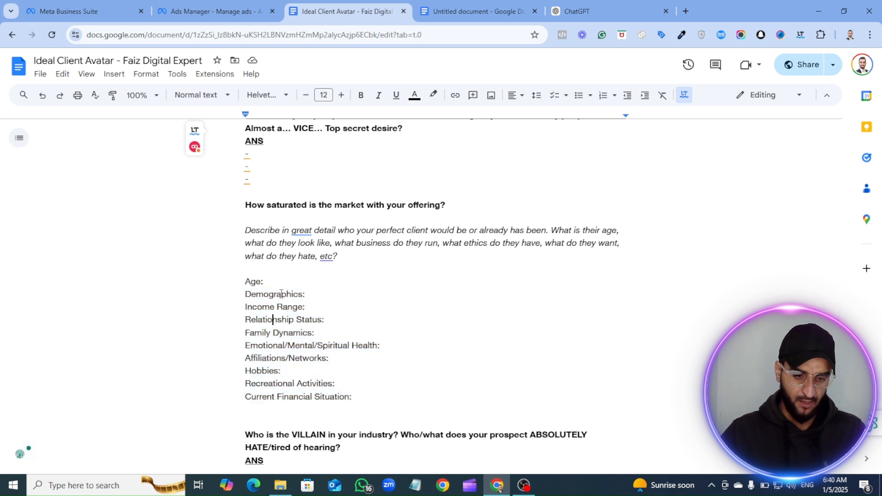
pyautogui.moveTo(269, 284); pyautogui.dragTo(228, 277)
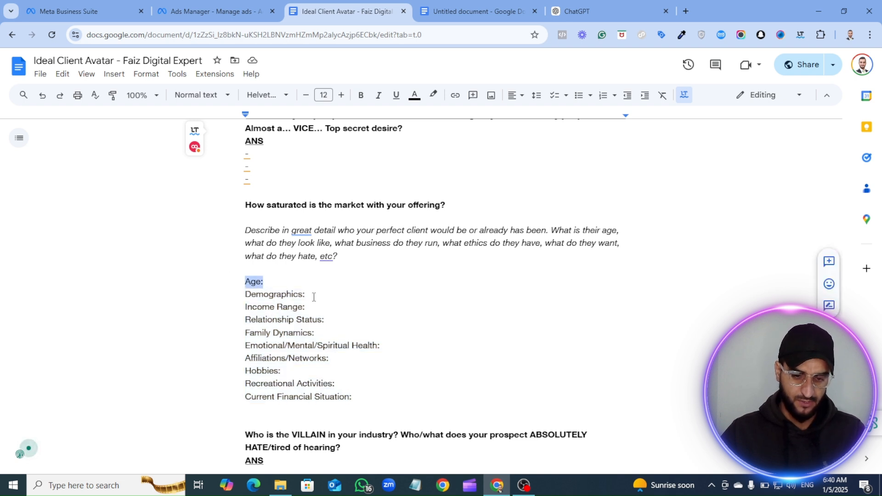
pyautogui.moveTo(310, 296); pyautogui.dragTo(241, 296)
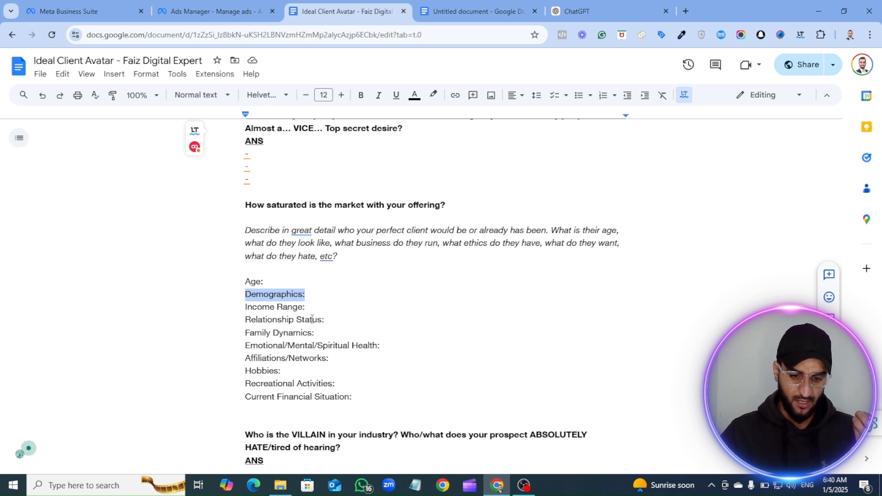
pyautogui.moveTo(310, 307); pyautogui.dragTo(250, 307)
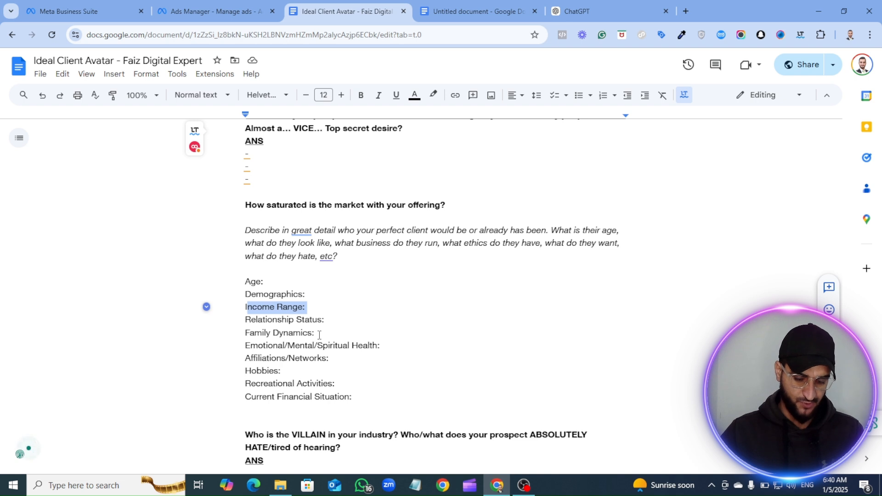
pyautogui.moveTo(318, 335); pyautogui.dragTo(249, 338)
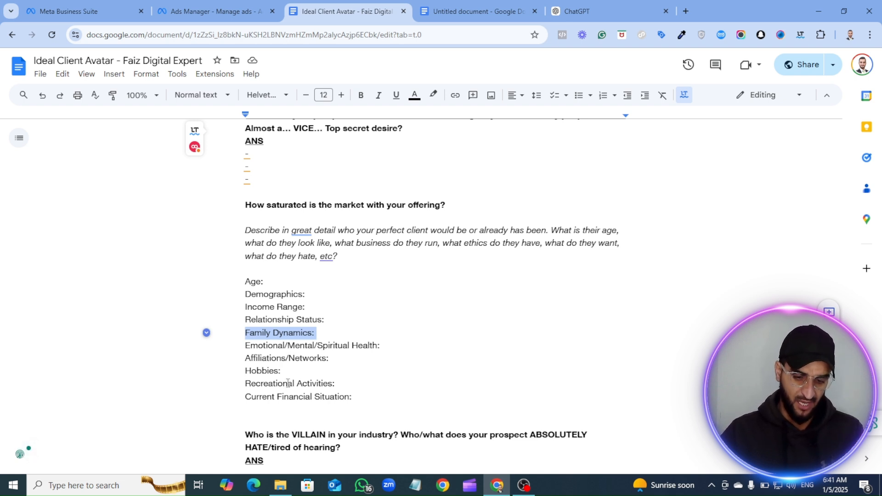
pyautogui.scroll(-6, 331, 383)
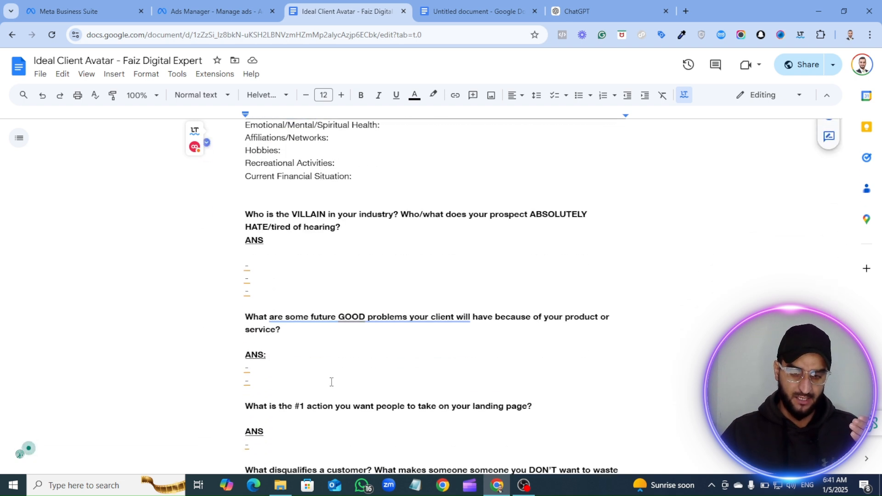
pyautogui.scroll(-2, 331, 383)
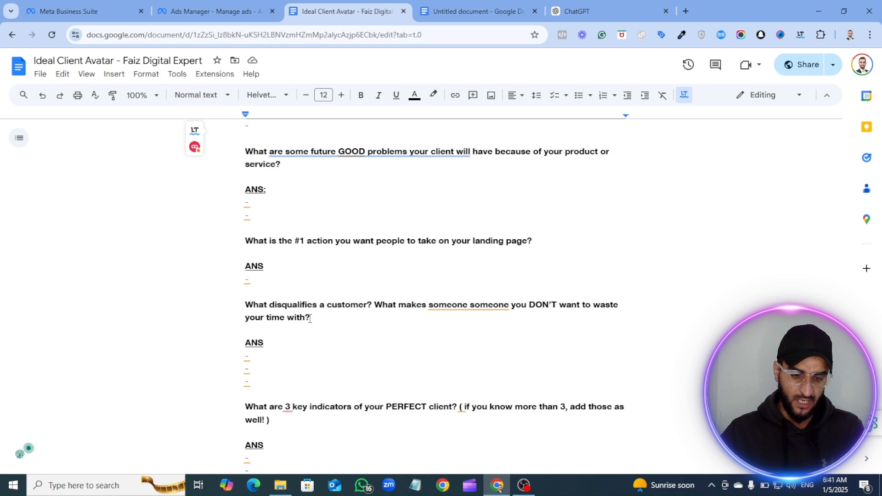
# - Switch to Ads Manager, remove the included location from the ad set's Audience controls and add Pakistan as the included country
pyautogui.click(187, 6)
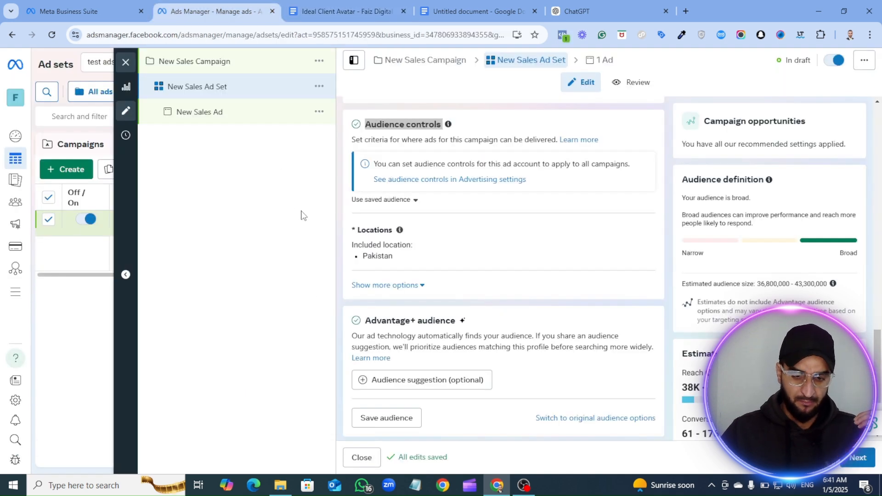
pyautogui.scroll(1, 416, 200)
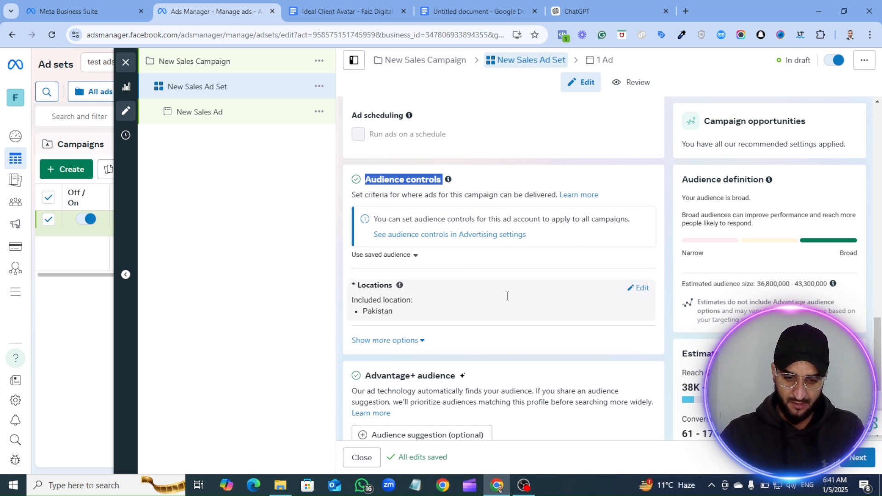
pyautogui.click(642, 290)
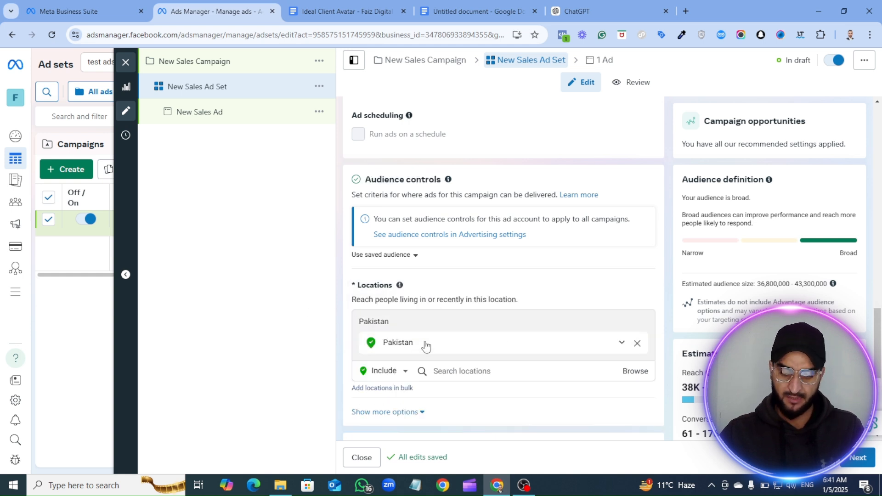
pyautogui.scroll(-2, 554, 339)
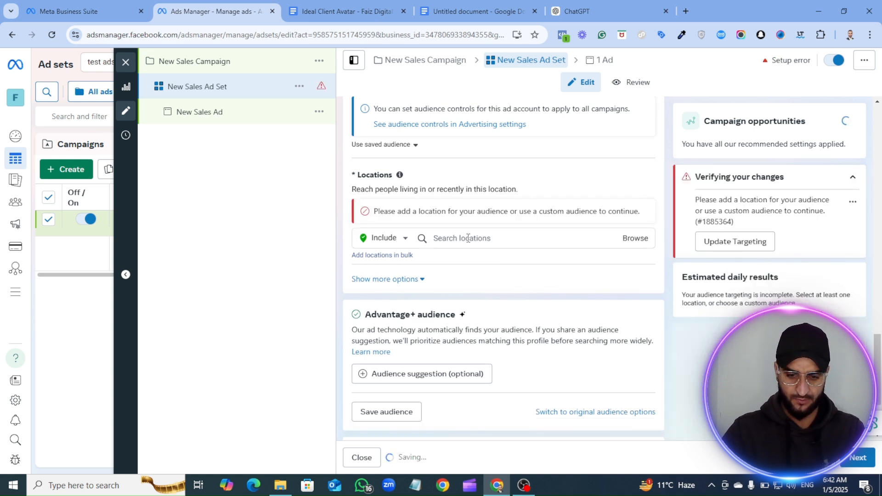
pyautogui.click(465, 239)
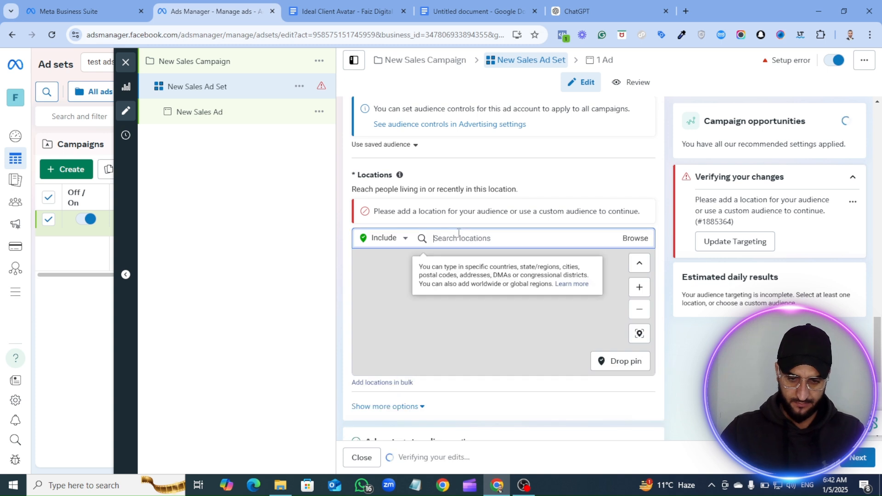
pyautogui.write('paki')
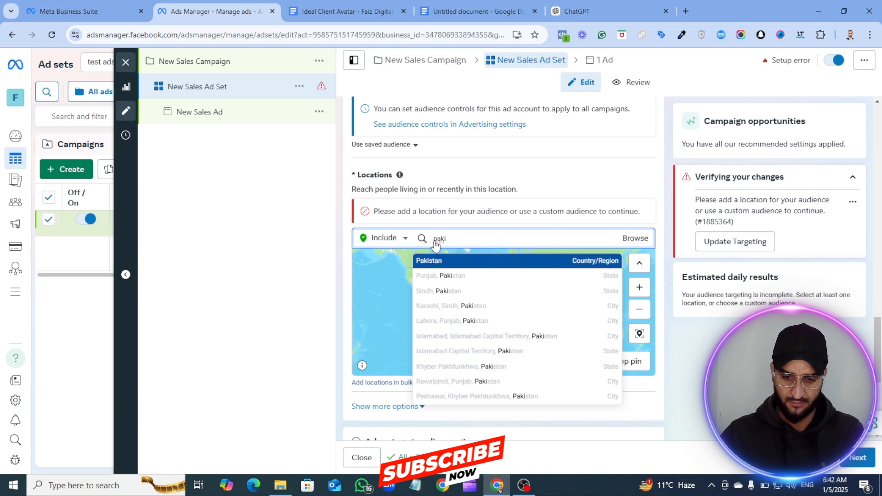
pyautogui.click(465, 260)
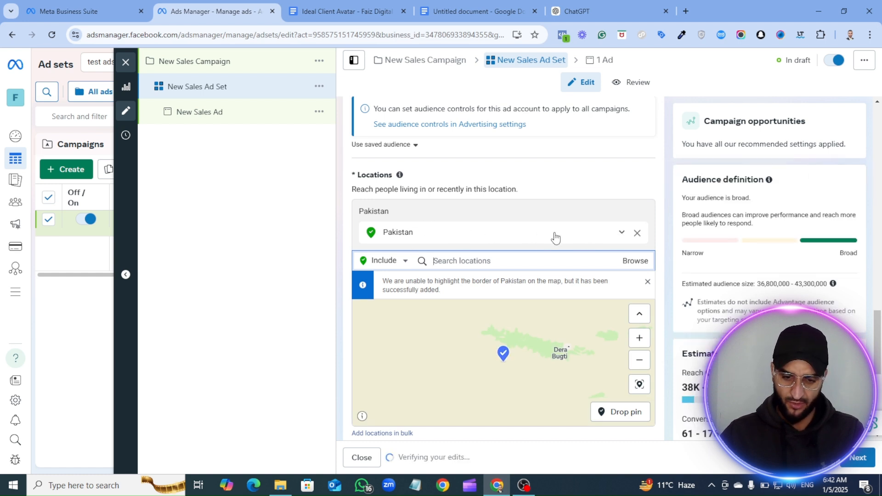
# - Try excluding the city Karachi, Sindh, Pakistan from the ad set's locations, and remove that exclusion again
pyautogui.click(621, 233)
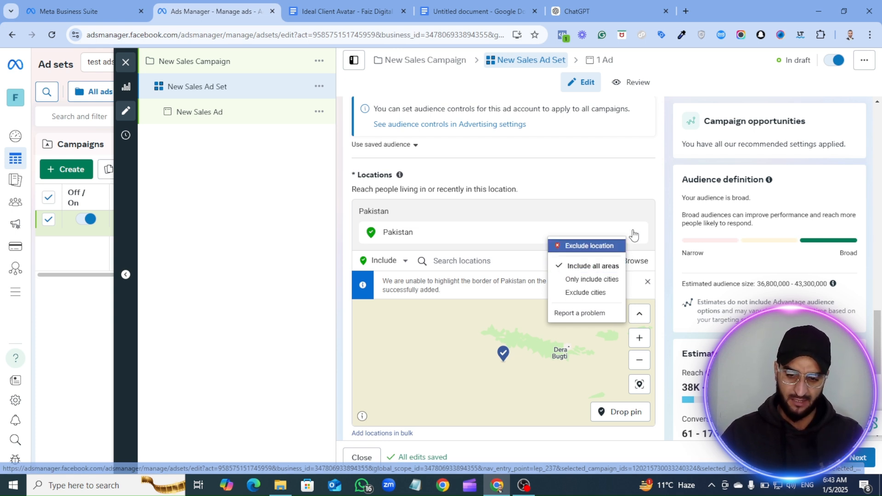
pyautogui.click(662, 217)
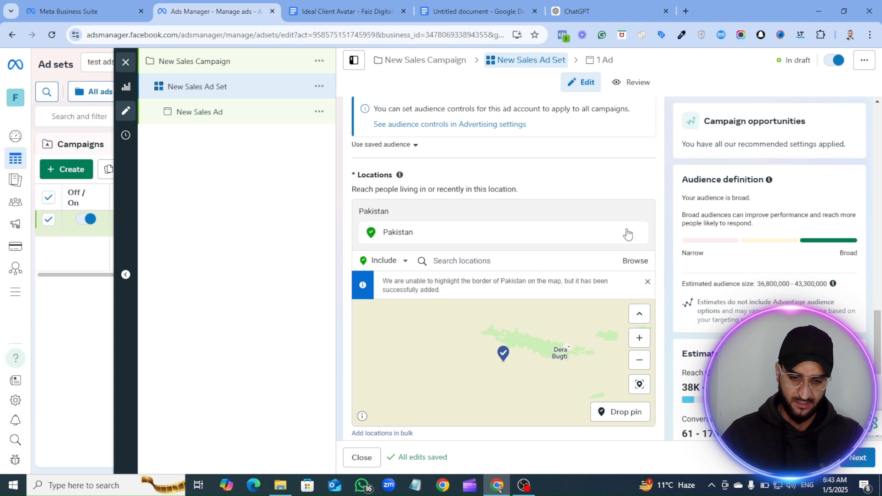
pyautogui.click(394, 260)
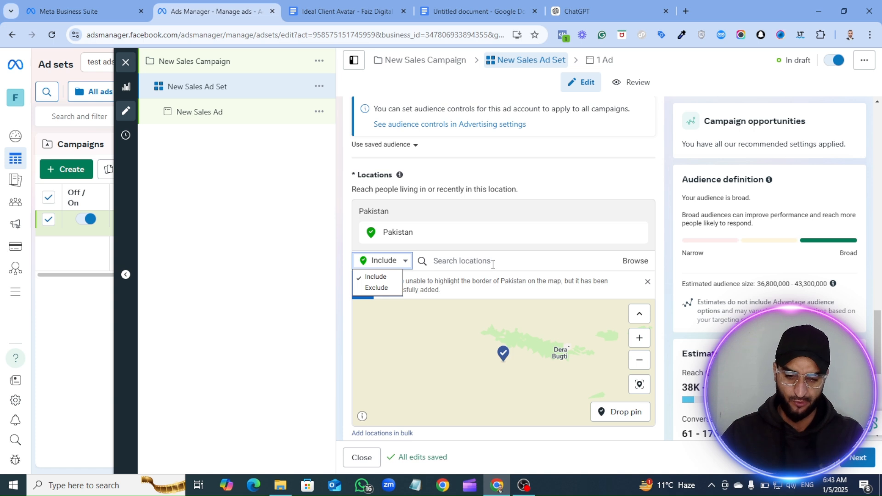
pyautogui.click(377, 288)
pyautogui.click(446, 261)
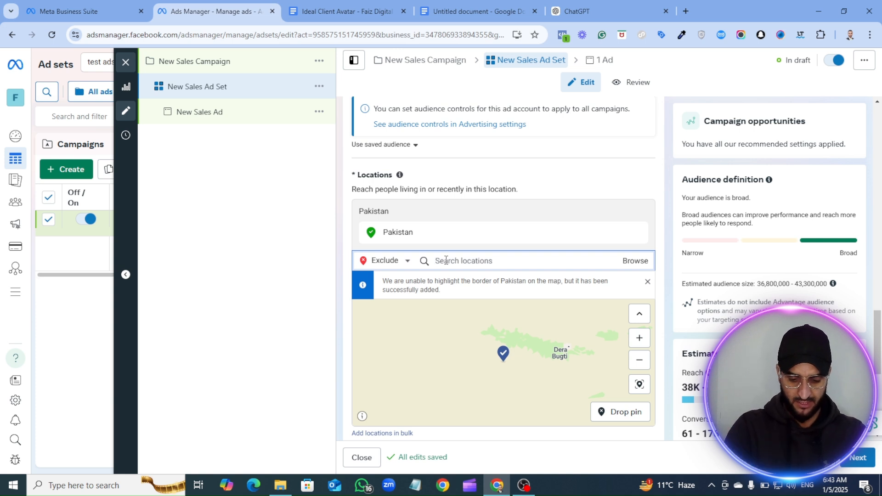
pyautogui.write('karachi')
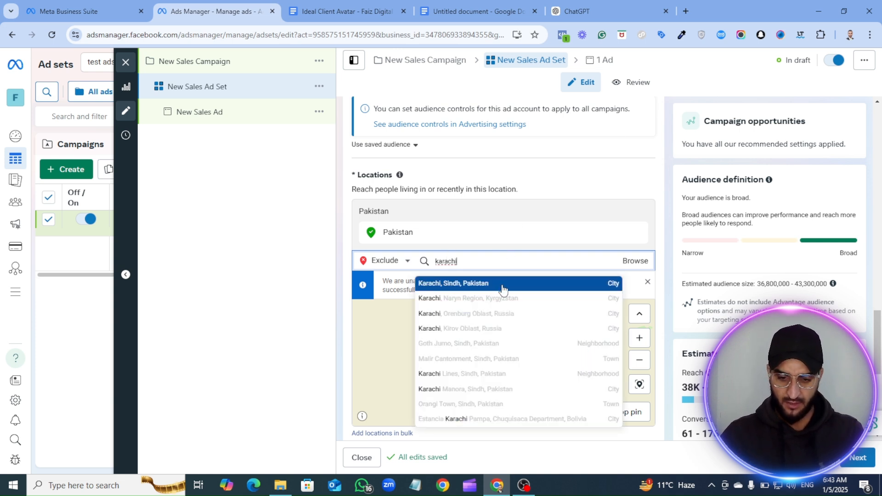
pyautogui.click(504, 288)
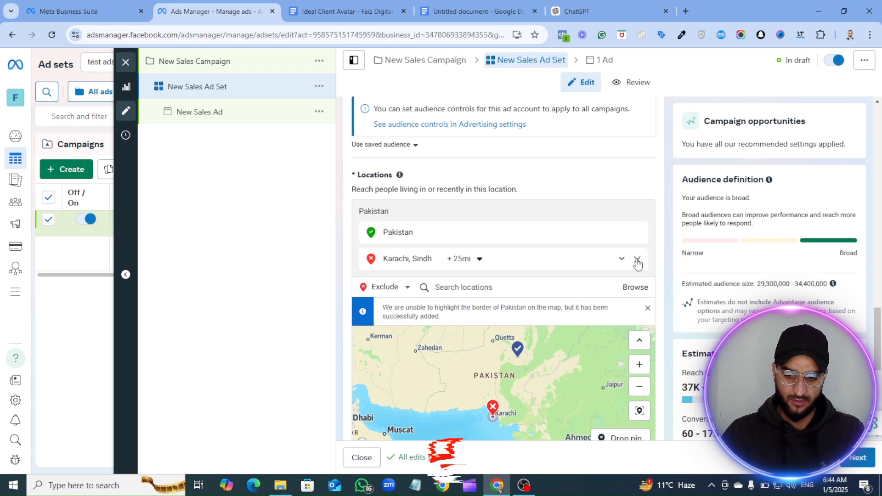
pyautogui.click(637, 260)
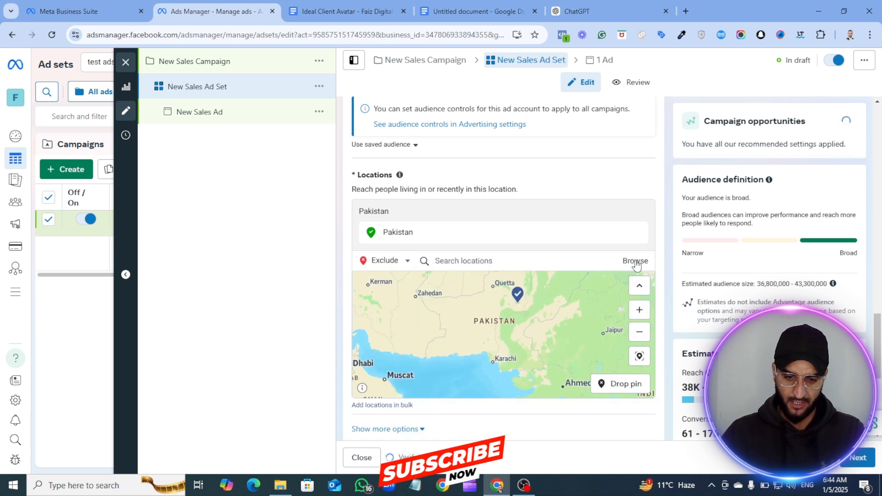
# - Exclude all of Europe from the ad set's locations by picking it from the browsable list of countries
pyautogui.click(640, 263)
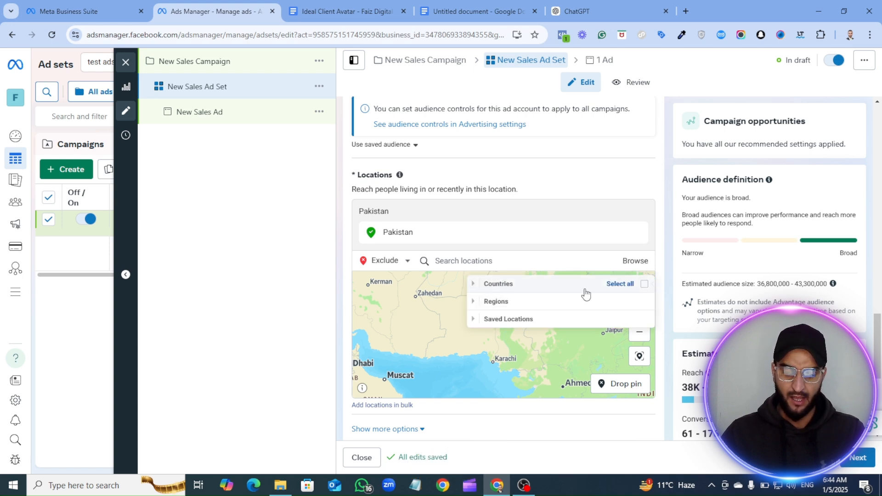
pyautogui.click(472, 286)
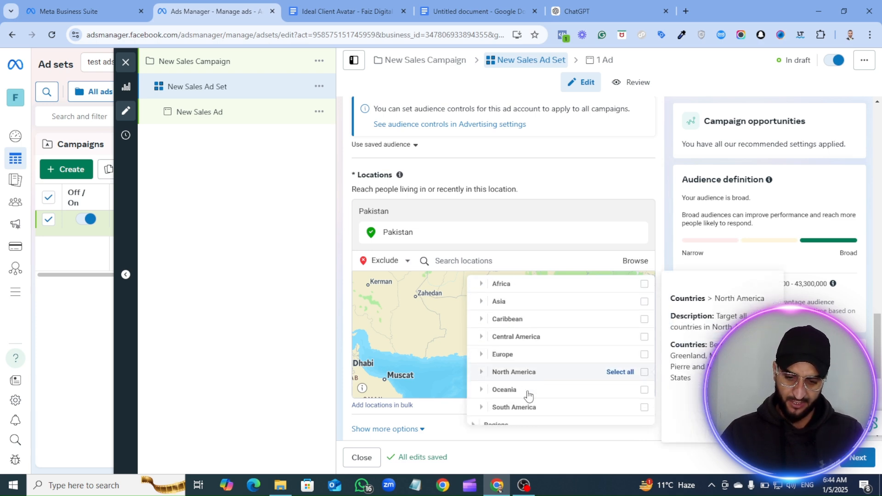
pyautogui.scroll(-1, 528, 396)
pyautogui.scroll(1, 538, 377)
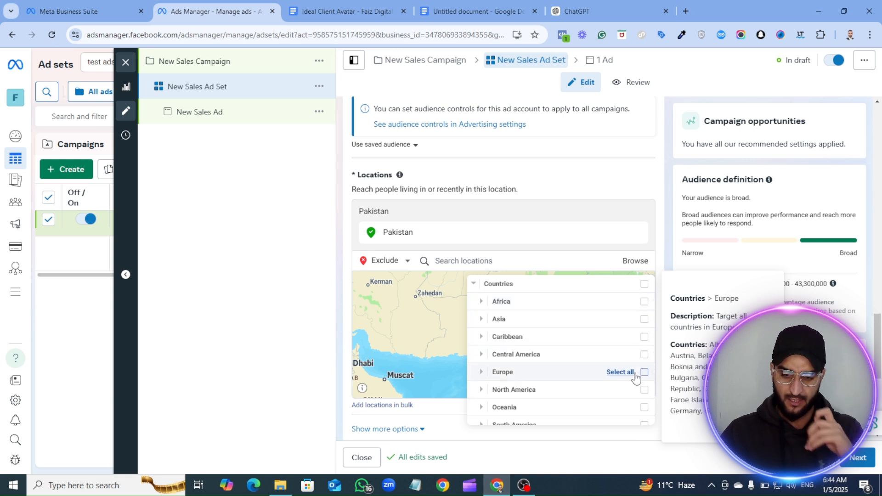
pyautogui.scroll(-1, 523, 352)
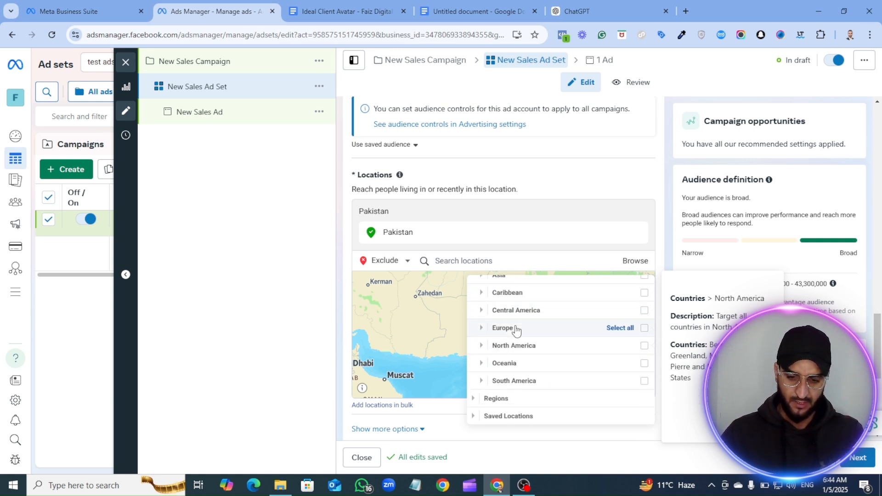
pyautogui.click(644, 330)
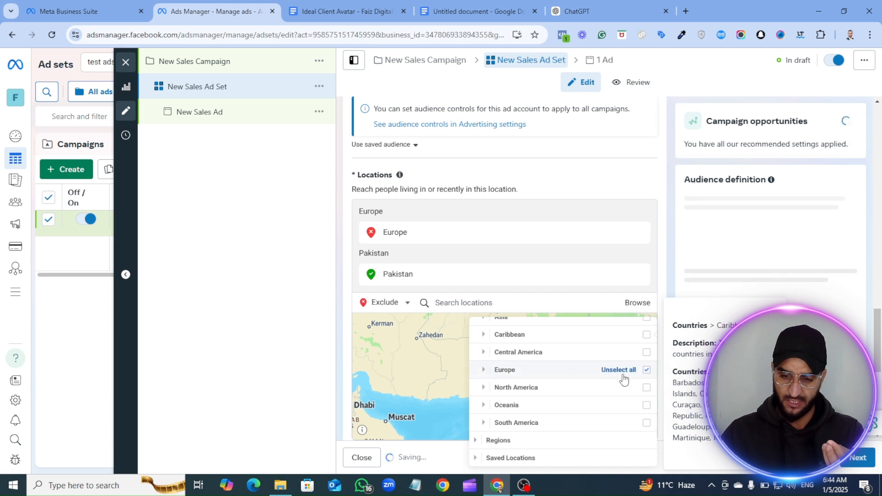
# - Expand the excluded Europe group and look through the individual countries it covers
pyautogui.click(484, 370)
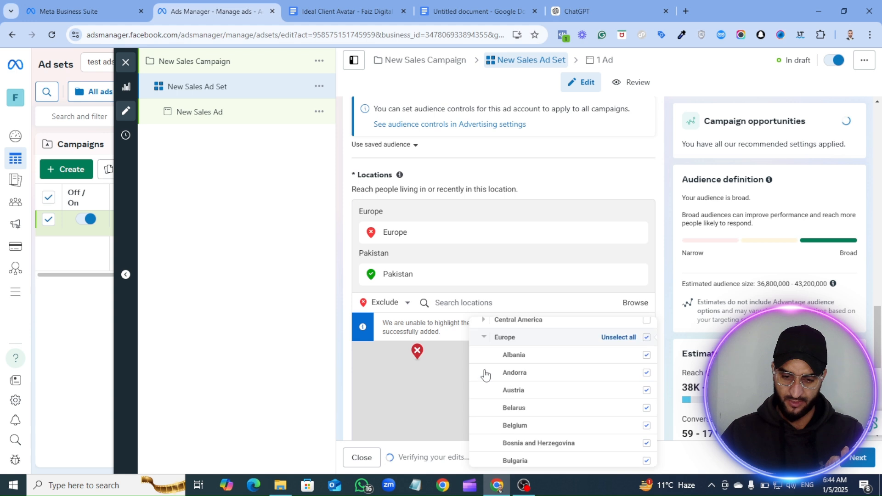
pyautogui.scroll(1, 528, 374)
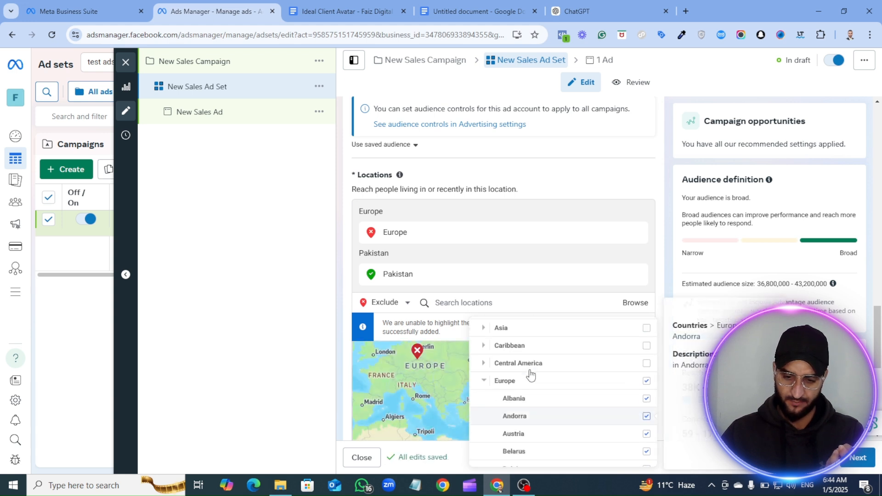
pyautogui.scroll(-1, 579, 403)
pyautogui.scroll(-5, 530, 390)
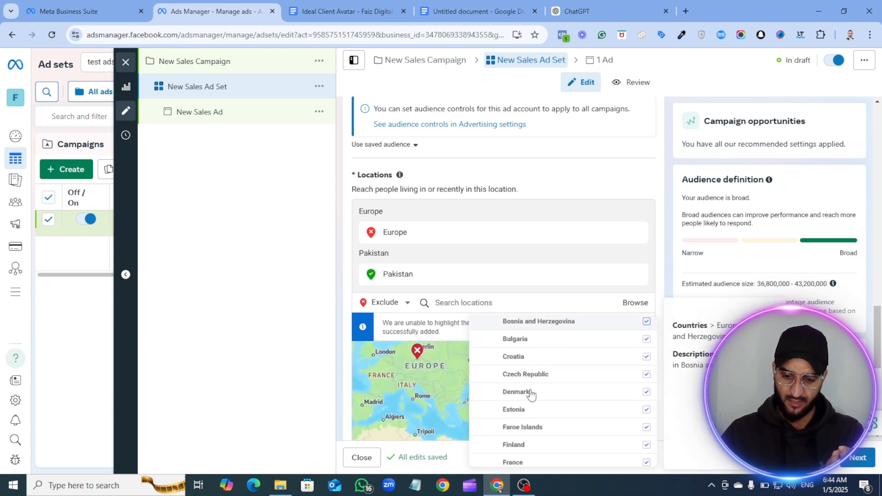
pyautogui.scroll(4, 546, 384)
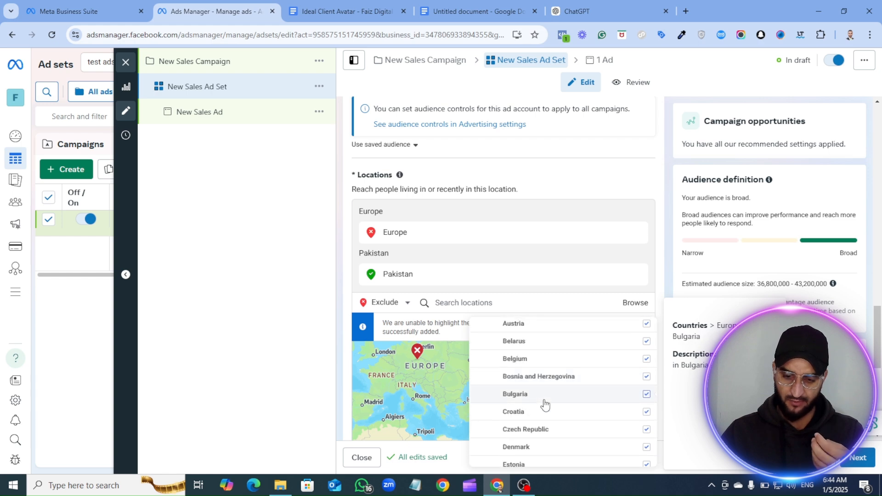
pyautogui.scroll(-3, 537, 410)
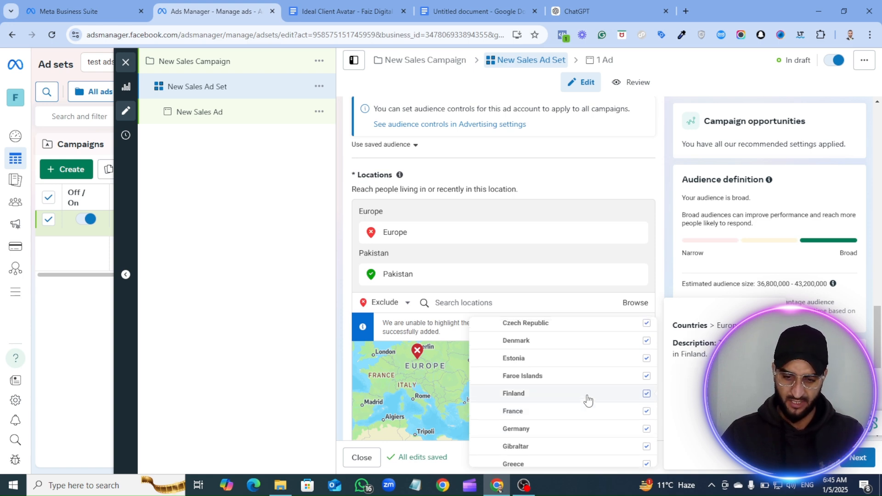
pyautogui.scroll(3, 586, 399)
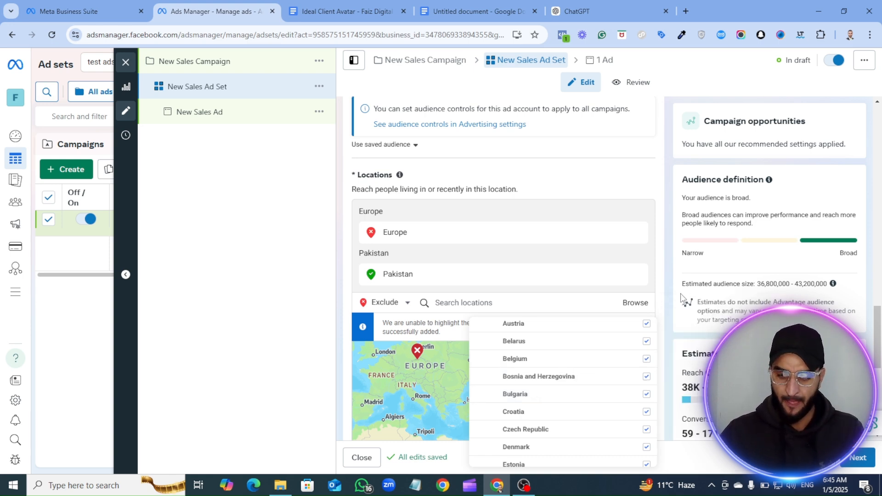
# - Show the additional audience control options and set the minimum age to 25
pyautogui.scroll(-3, 435, 277)
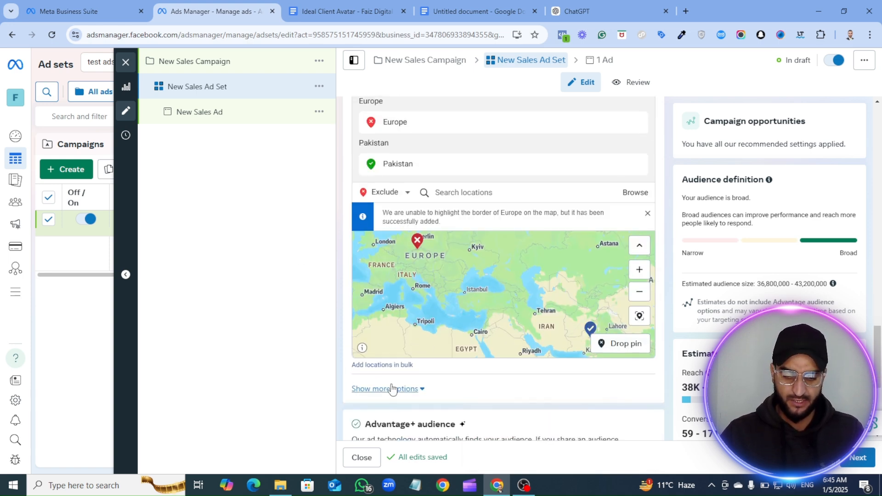
pyautogui.click(407, 390)
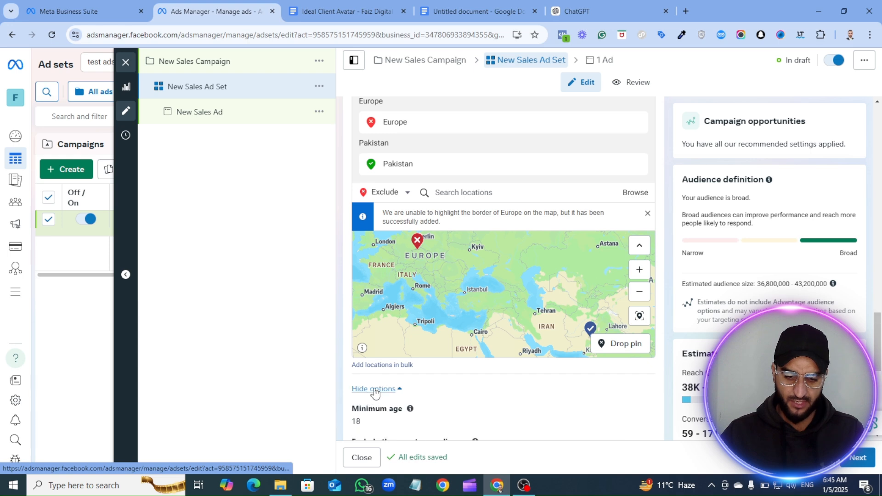
pyautogui.scroll(-3, 413, 388)
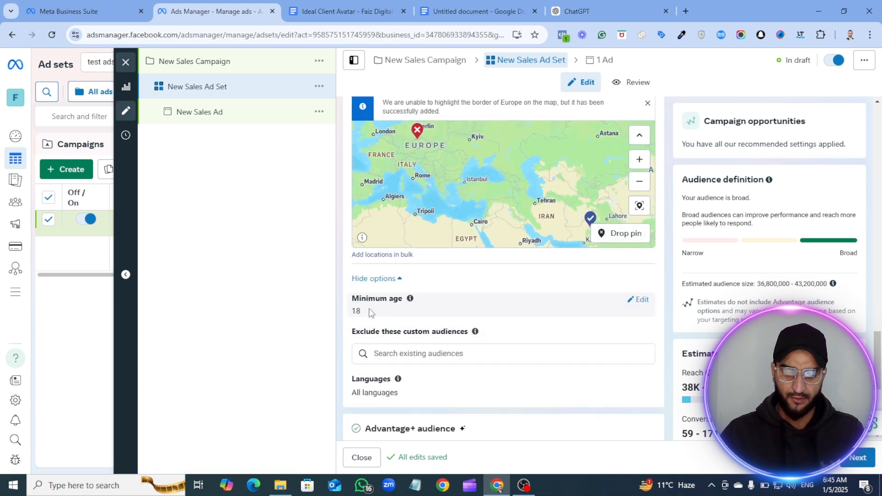
pyautogui.click(636, 303)
pyautogui.click(395, 317)
pyautogui.scroll(-2, 400, 276)
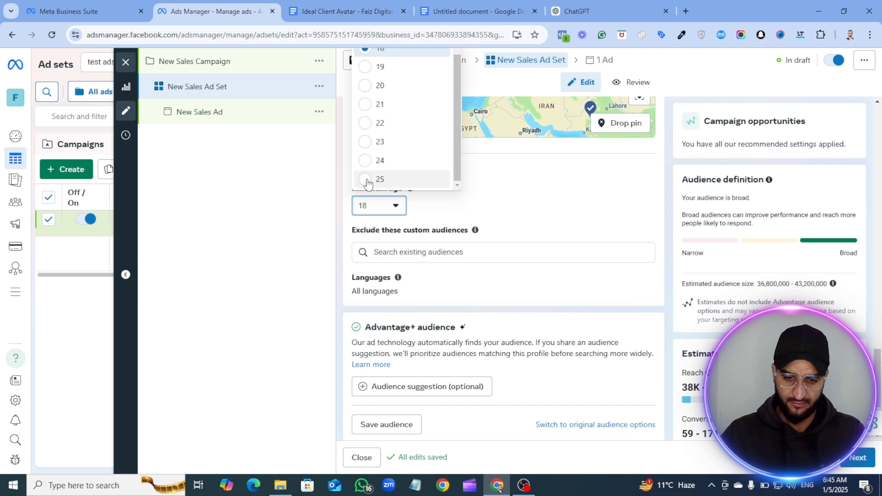
pyautogui.scroll(3, 441, 274)
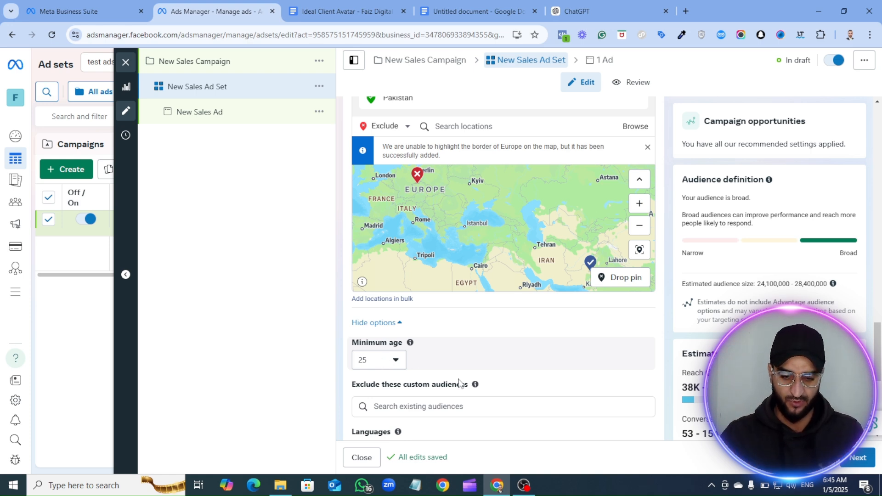
# - Check which existing custom audiences are available to exclude from the ad set
pyautogui.scroll(-2, 460, 382)
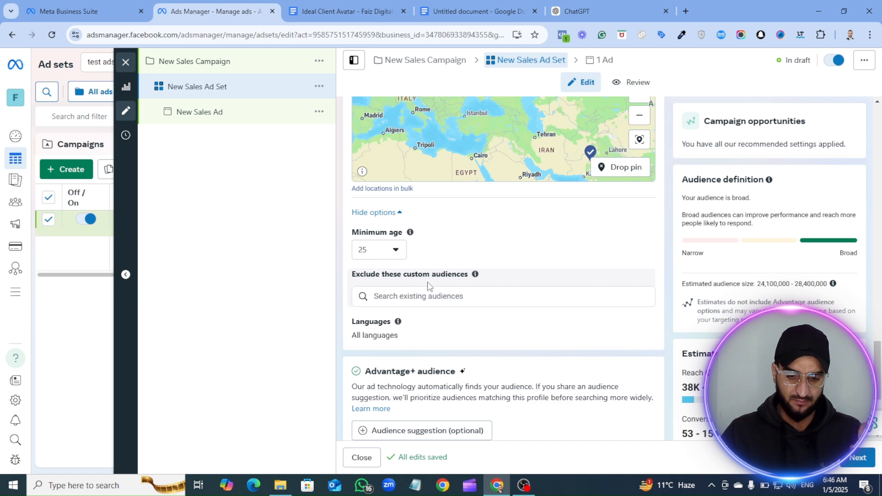
pyautogui.click(404, 296)
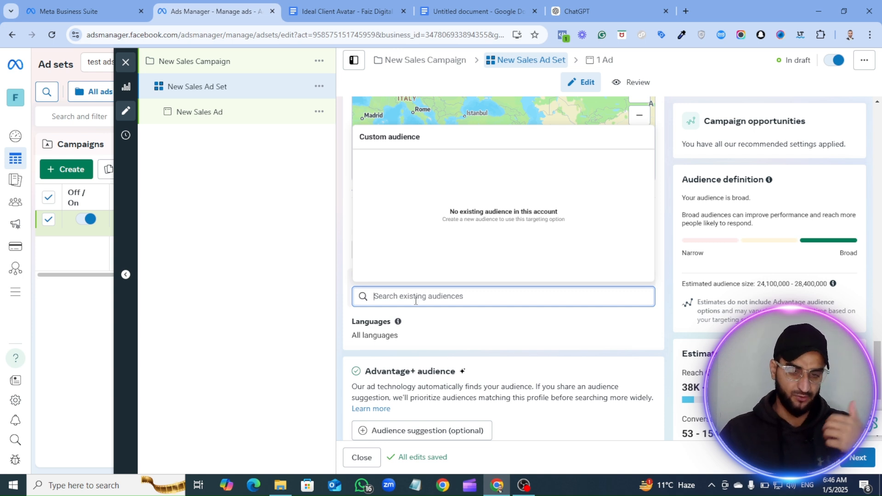
pyautogui.click(667, 303)
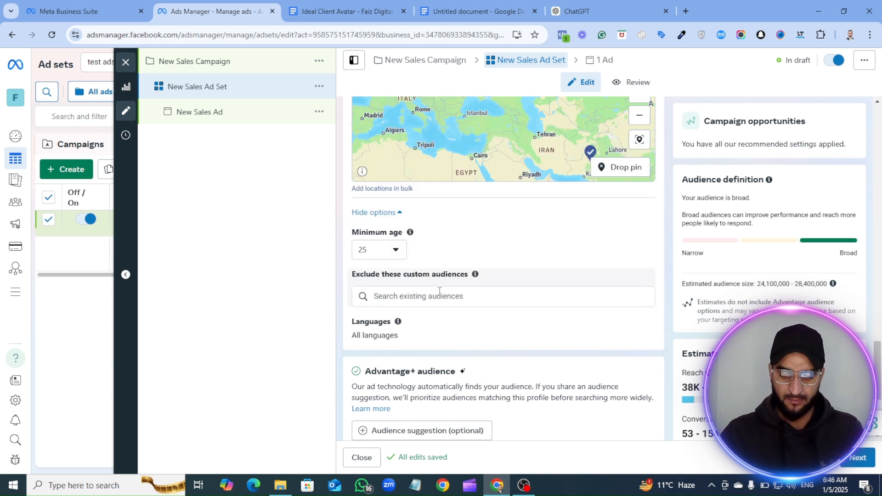
pyautogui.click(434, 303)
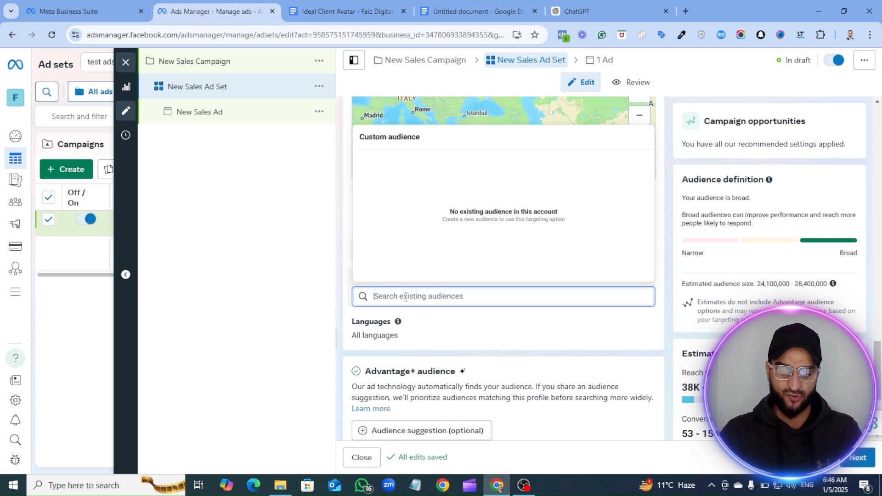
# - Switch the ad set from Advantage+ audience to the original audience options and confirm using the original audience
pyautogui.scroll(-3, 406, 297)
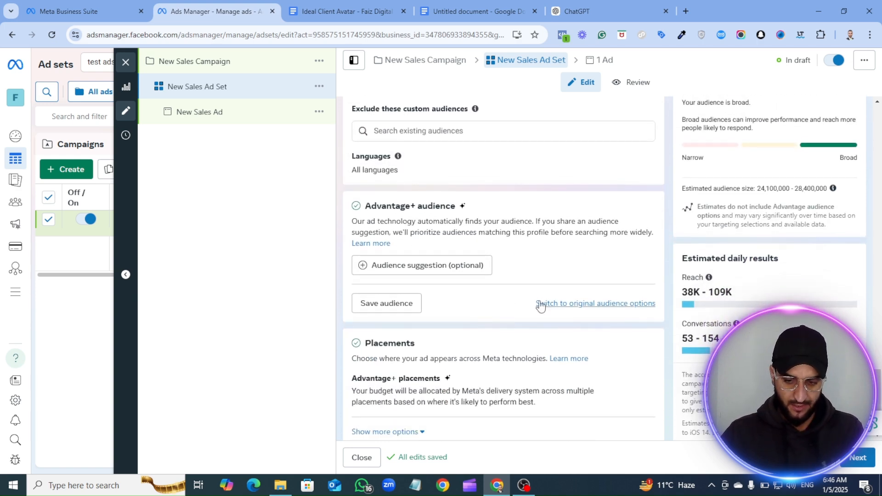
pyautogui.click(571, 304)
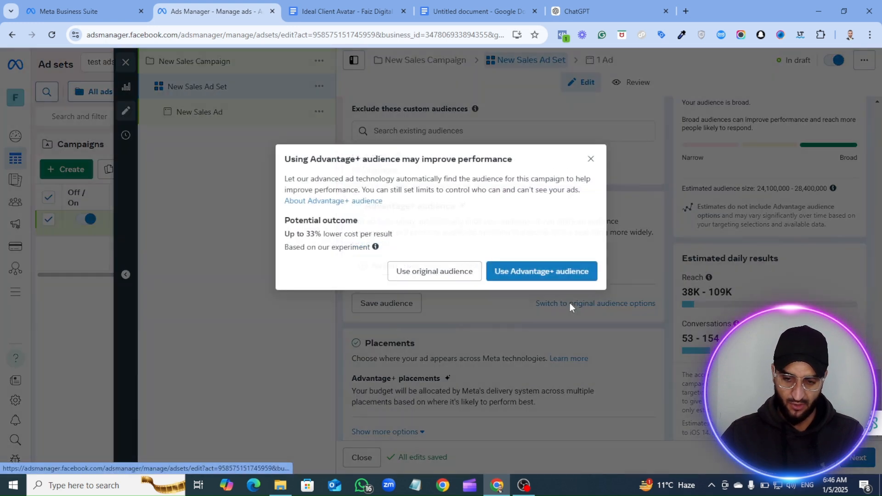
pyautogui.click(454, 274)
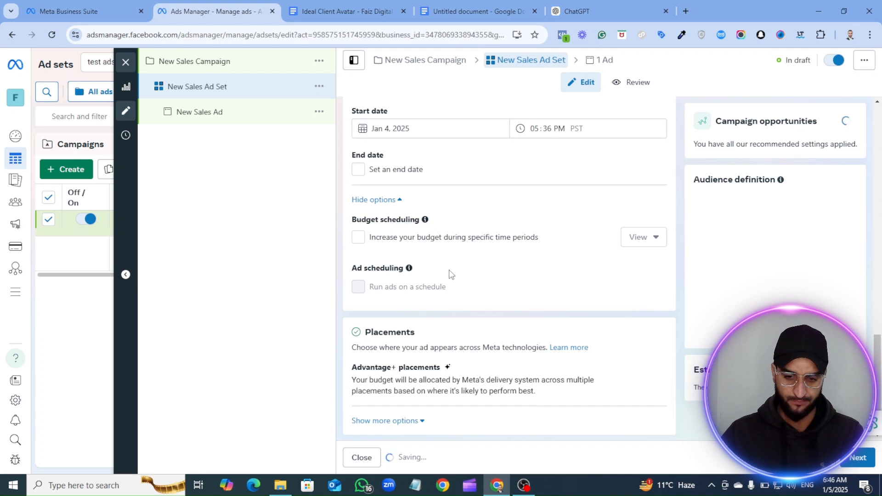
# - Review the original audience settings, from custom audiences and locations through age, gender, detailed targeting and languages
pyautogui.scroll(-2, 424, 281)
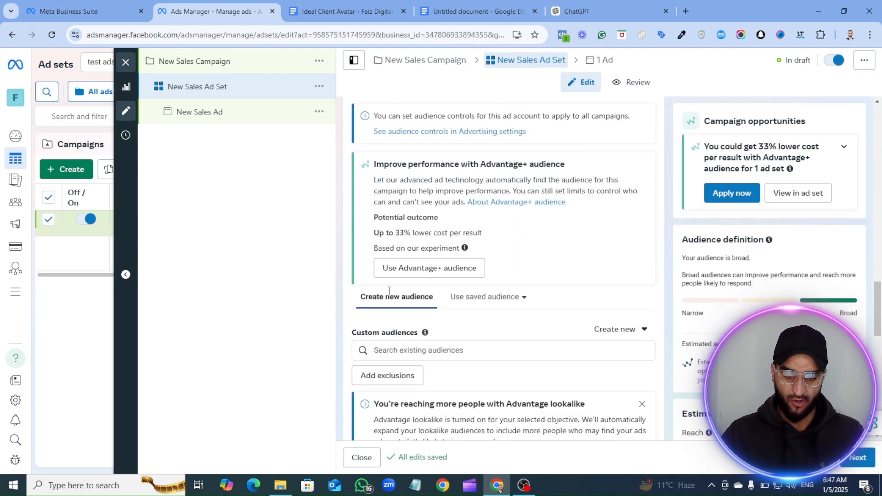
pyautogui.scroll(-2, 415, 343)
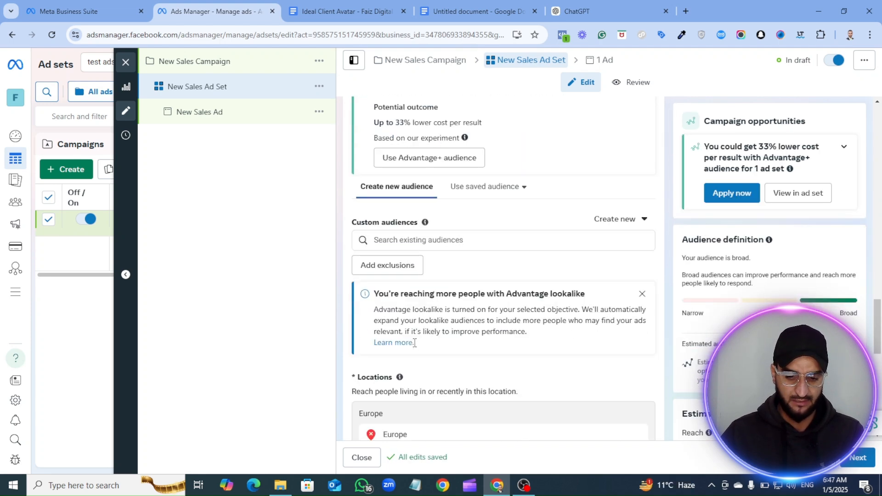
pyautogui.scroll(1, 394, 167)
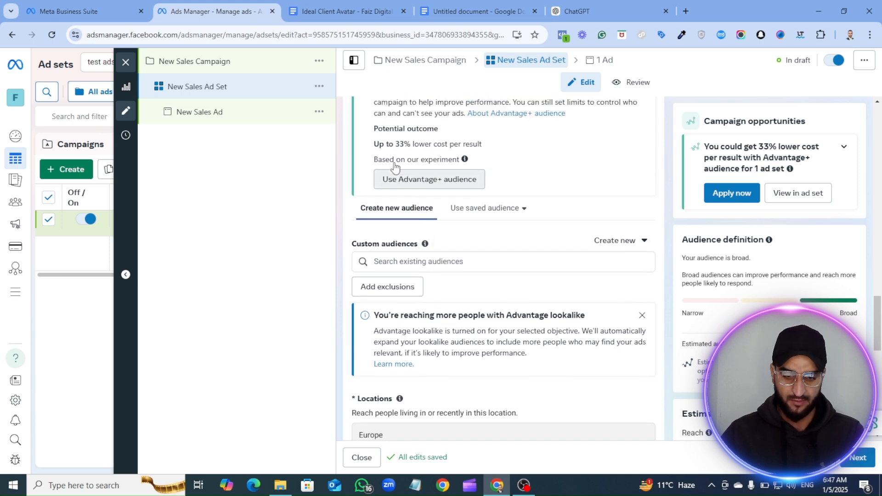
pyautogui.scroll(-4, 406, 230)
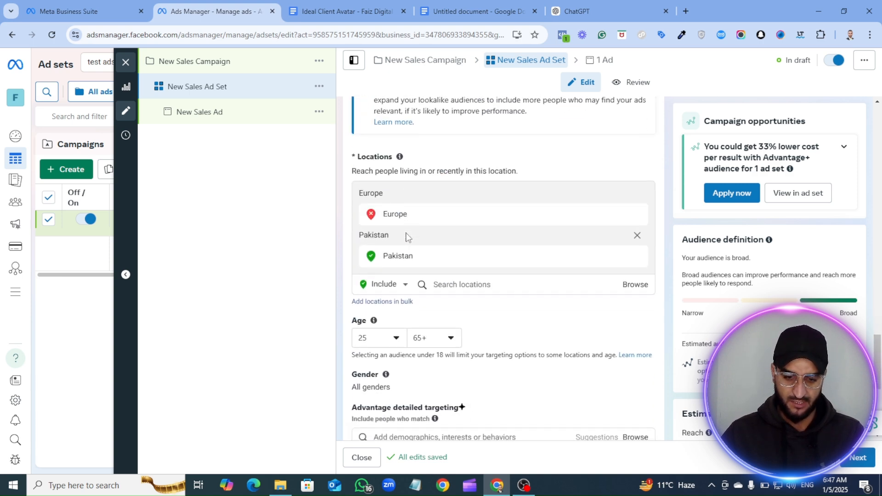
pyautogui.scroll(-5, 406, 236)
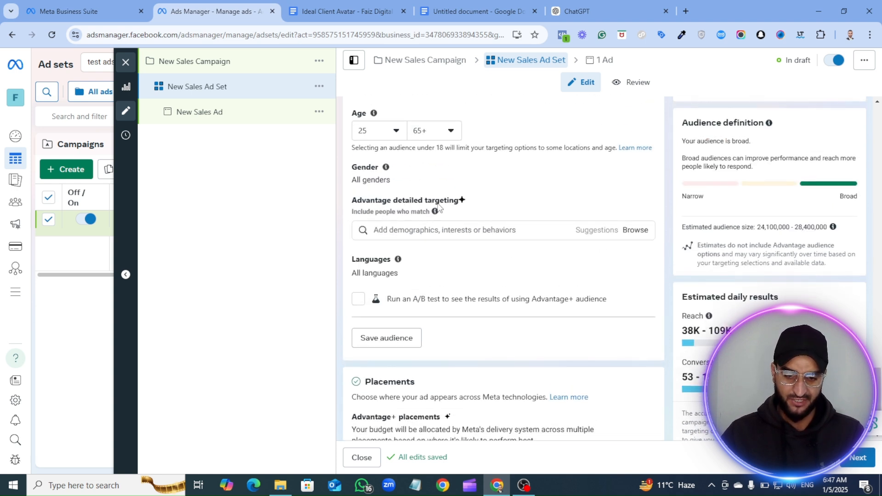
pyautogui.scroll(1, 448, 254)
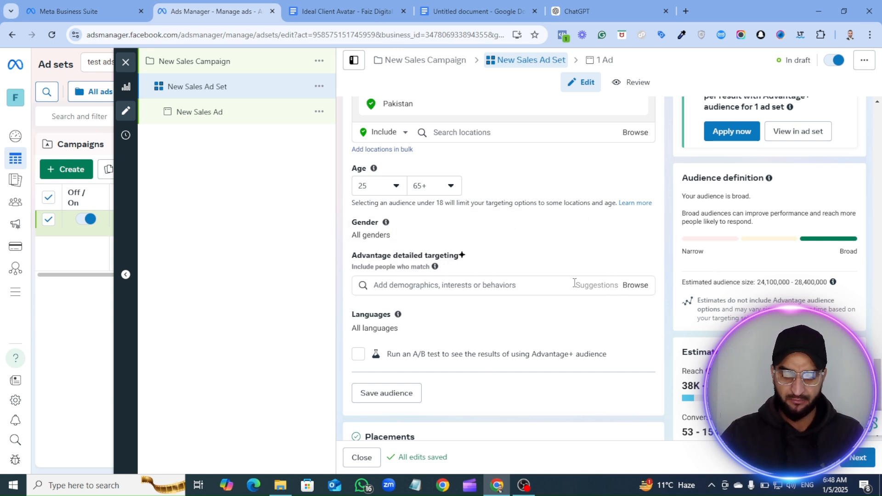
# - Browse the detailed targeting demographics down to Education level and examine the available degree and school options
pyautogui.click(636, 287)
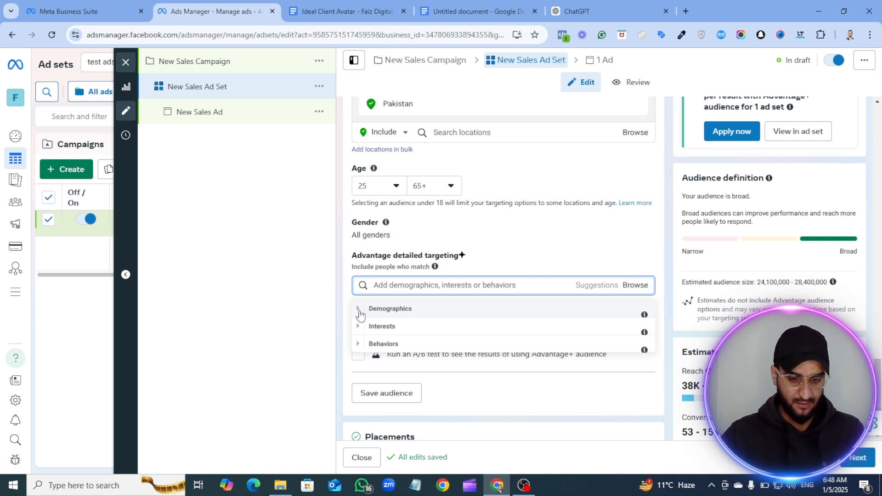
pyautogui.click(359, 310)
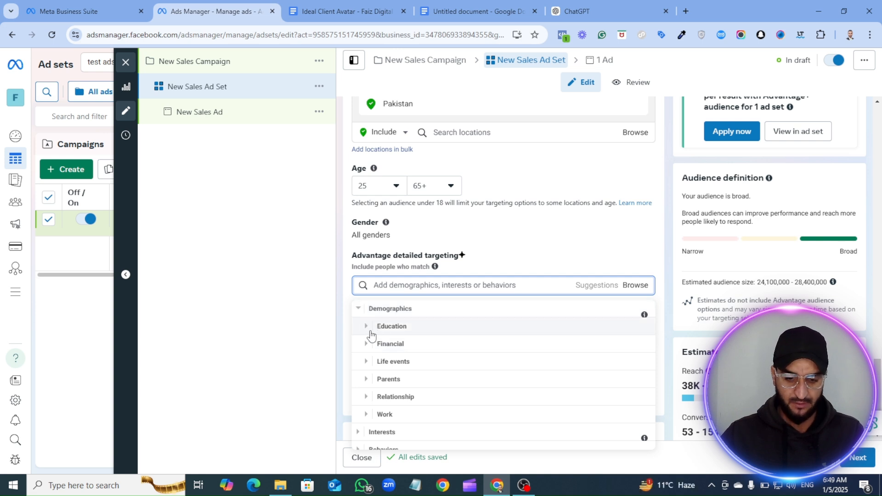
pyautogui.click(366, 328)
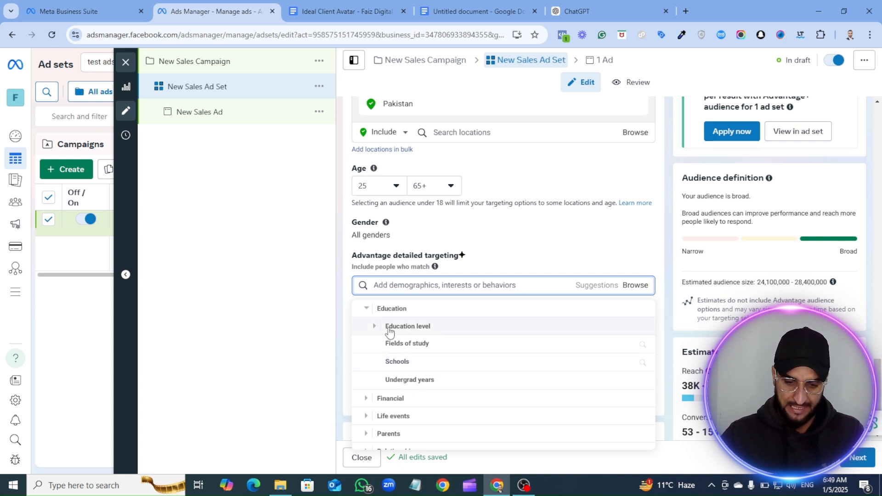
pyautogui.click(375, 328)
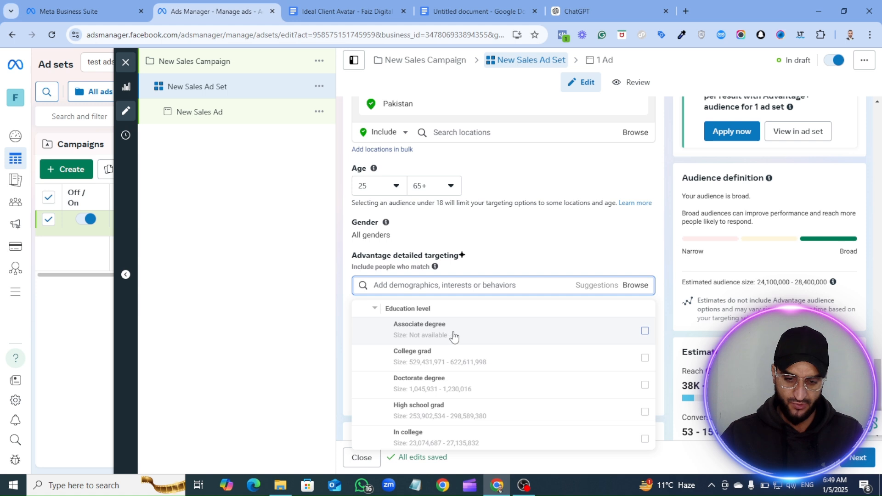
pyautogui.scroll(-4, 426, 385)
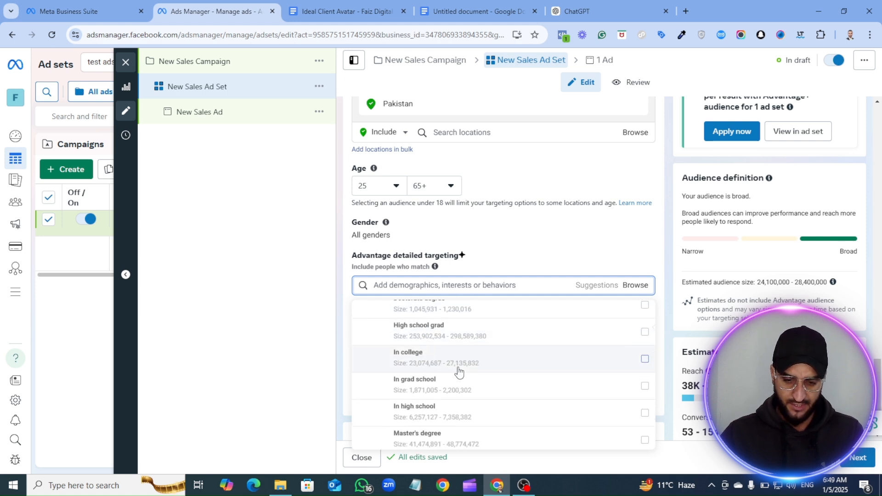
pyautogui.scroll(2, 415, 349)
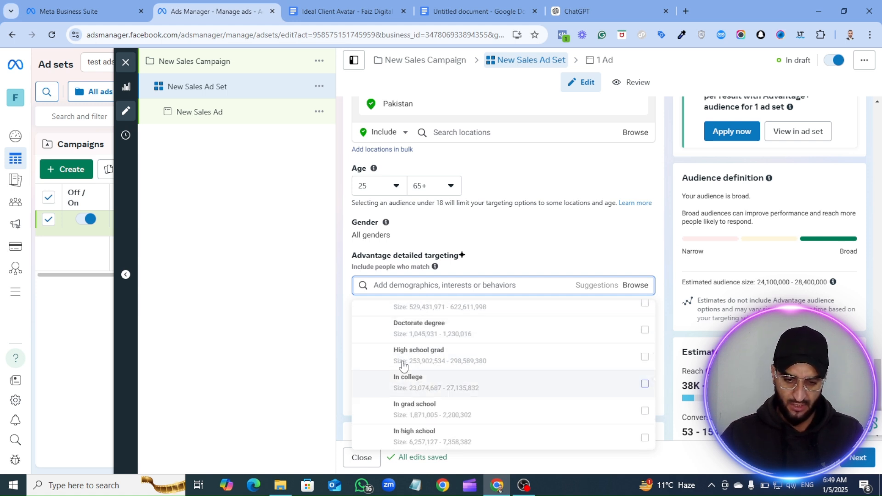
# - Examine the remaining Education level options, then the fields of study, schools and undergrad years entries in the detailed targeting demographics
pyautogui.scroll(-1, 421, 362)
pyautogui.scroll(-1, 425, 367)
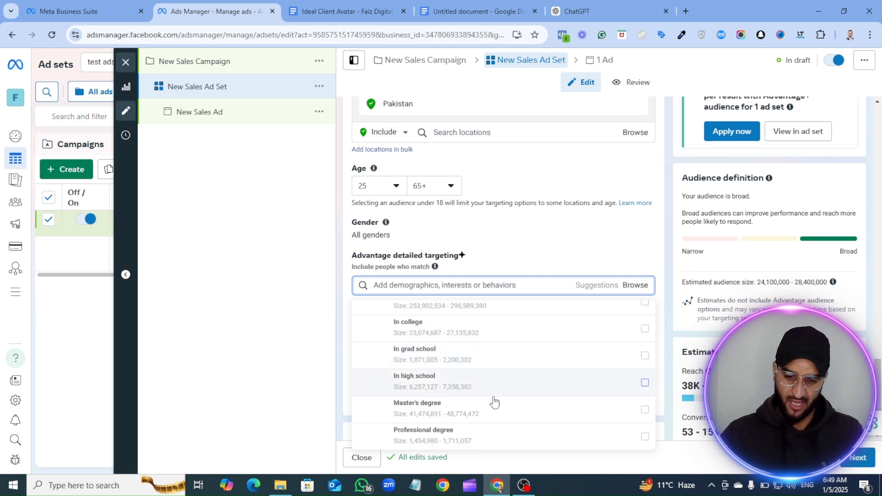
pyautogui.scroll(-4, 441, 369)
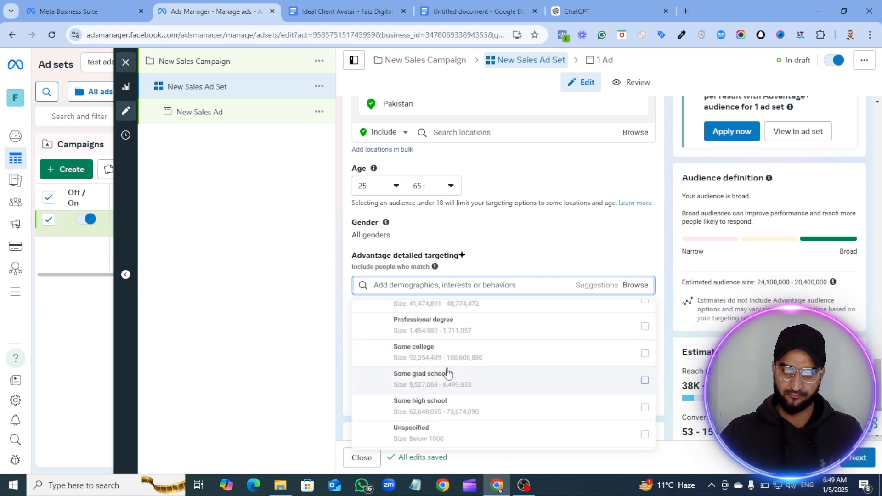
pyautogui.moveTo(448, 373)
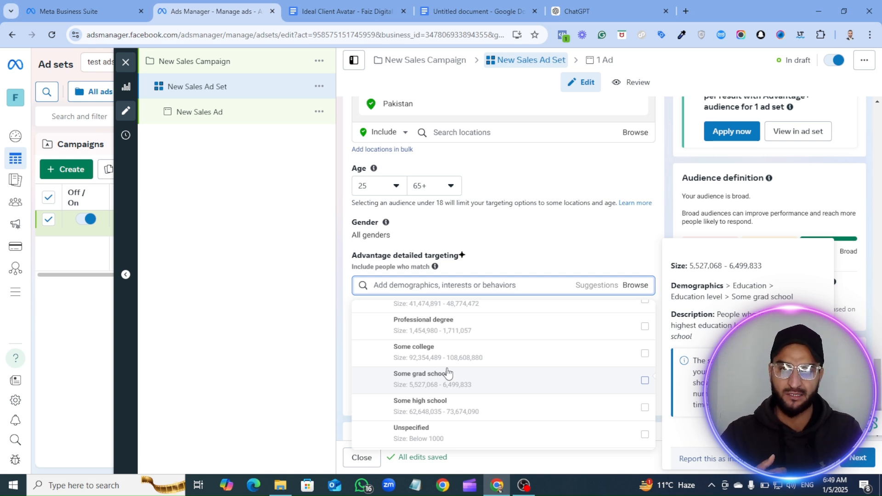
pyautogui.moveTo(452, 352)
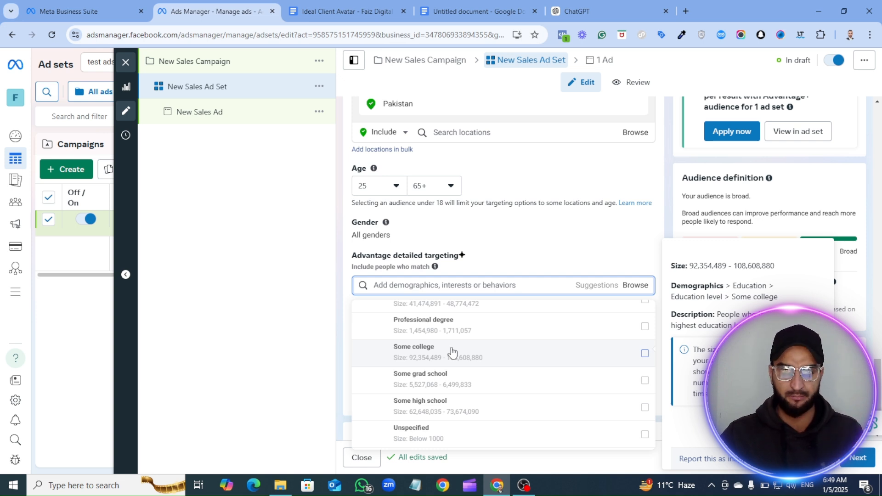
pyautogui.scroll(-2, 420, 372)
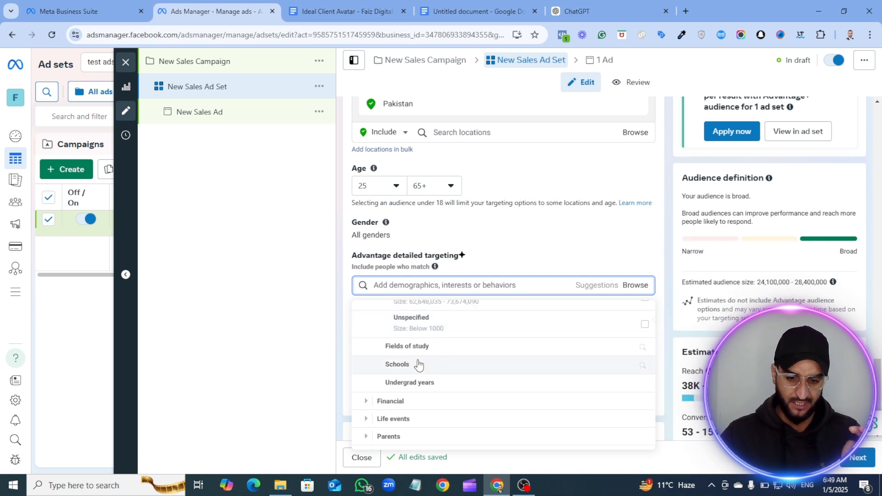
pyautogui.scroll(1, 441, 363)
pyautogui.scroll(-2, 420, 385)
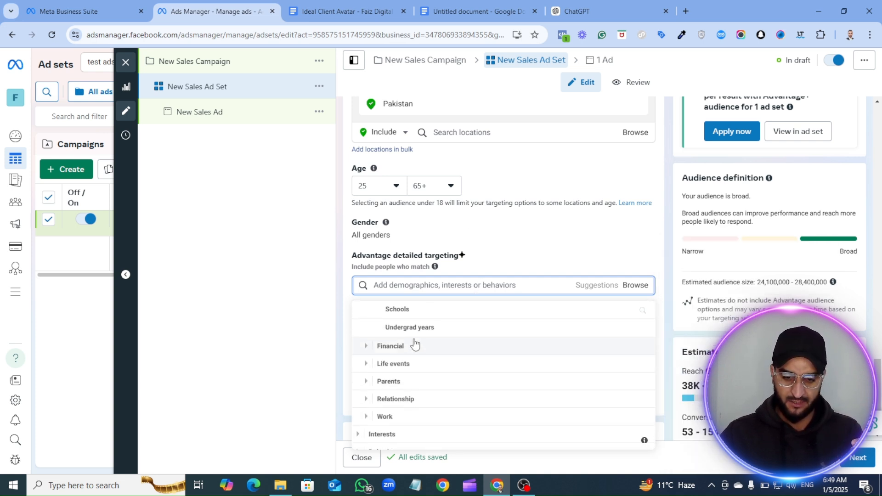
pyautogui.scroll(1, 415, 348)
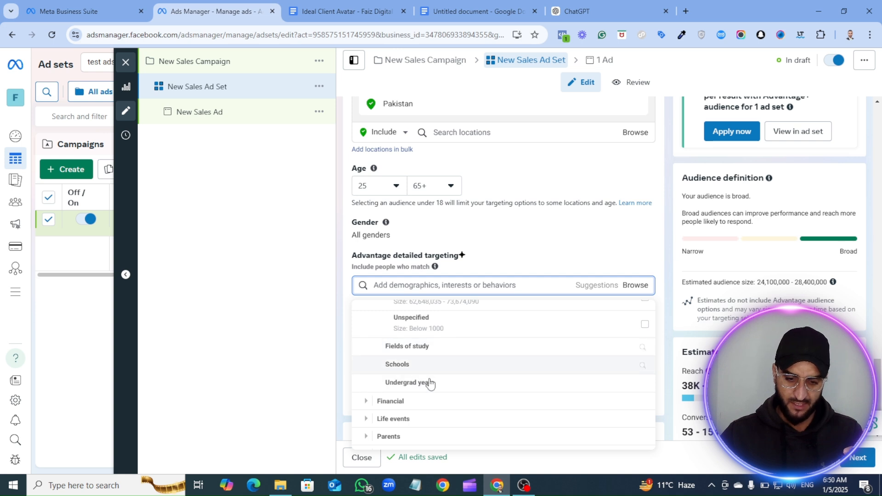
pyautogui.scroll(-1, 390, 365)
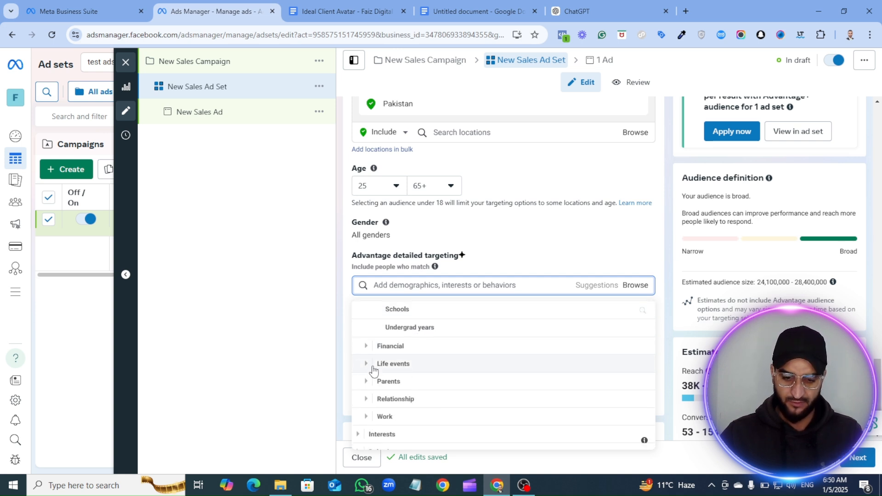
# - Look through the Anniversary options under Life events and add Birthday in January to the detailed targeting
pyautogui.click(368, 364)
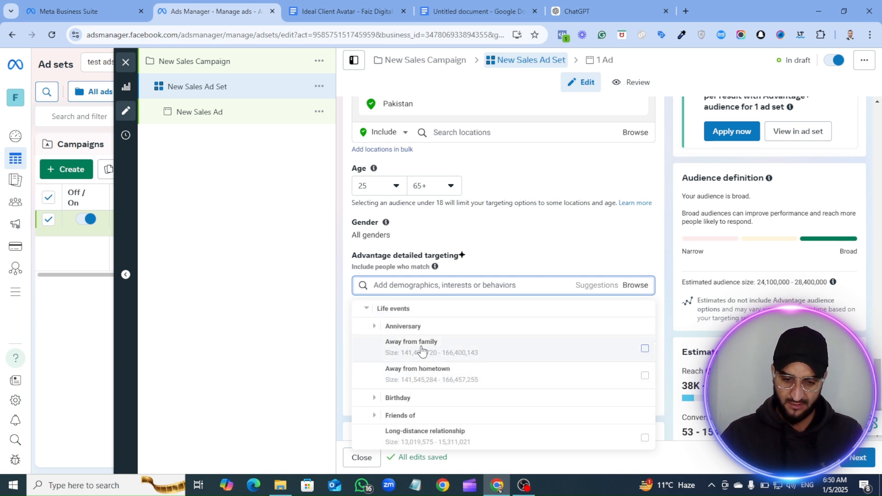
pyautogui.click(373, 327)
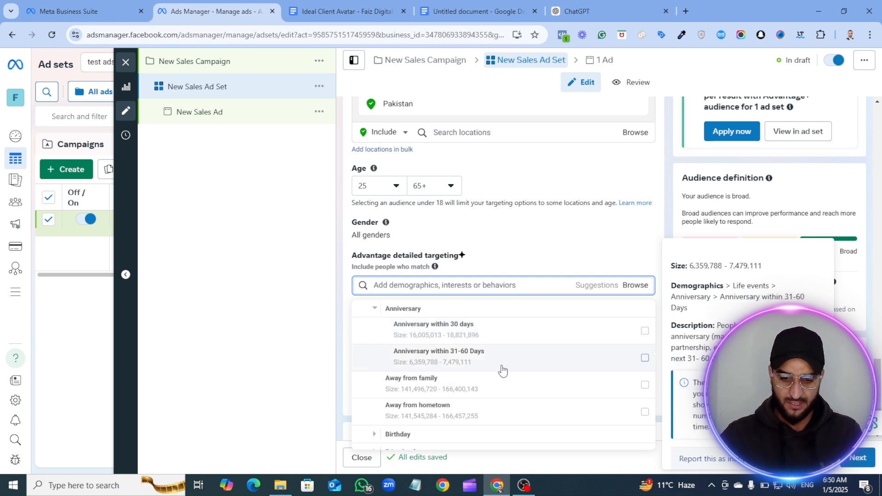
pyautogui.scroll(-1, 448, 352)
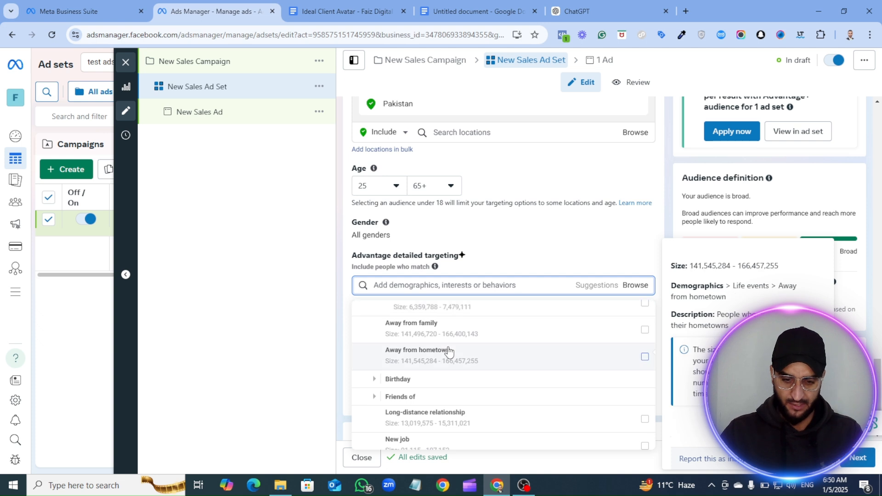
pyautogui.click(374, 380)
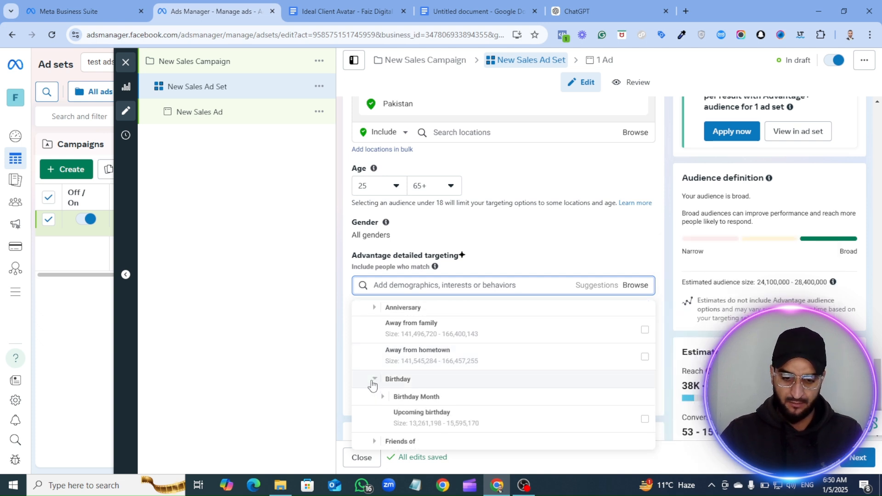
pyautogui.scroll(-1, 396, 375)
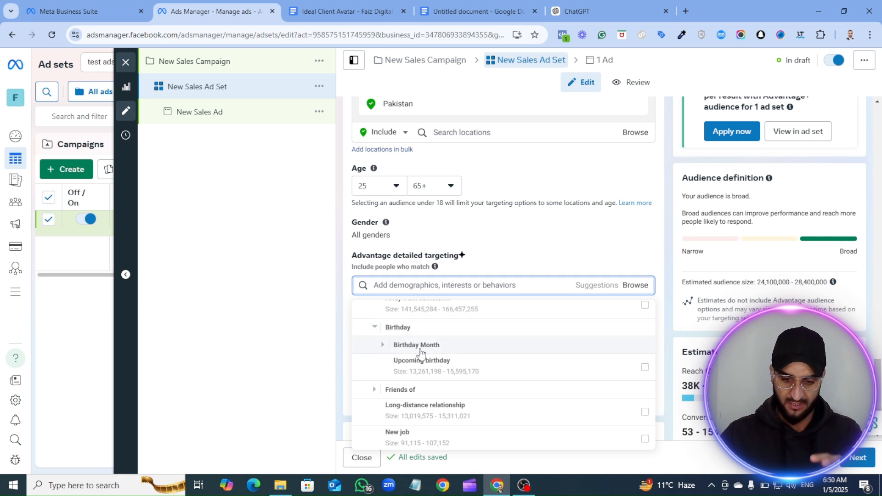
pyautogui.click(383, 345)
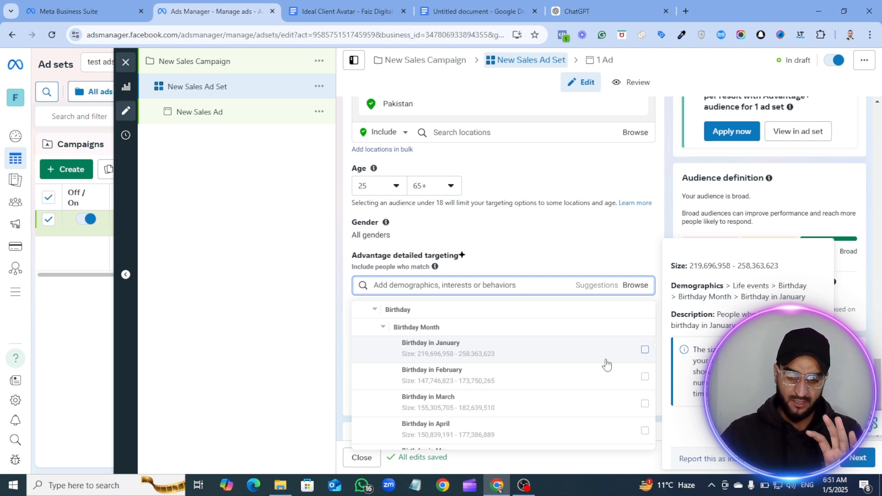
pyautogui.click(644, 350)
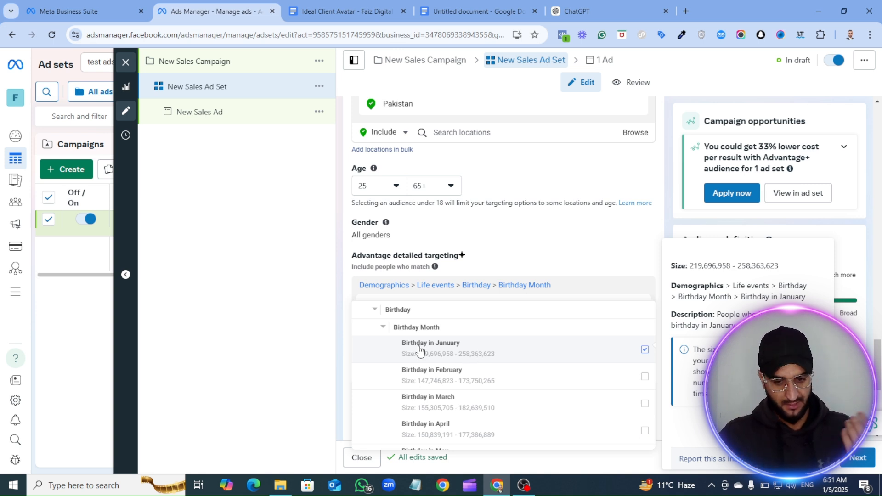
# - Review the other birthday months and the remaining Life events options, such as newly engaged, newlywed and recently moved
pyautogui.scroll(-3, 420, 354)
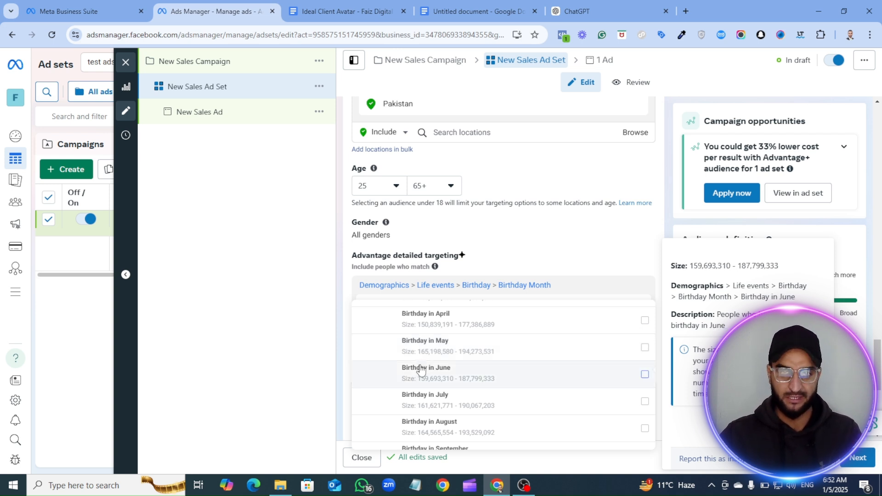
pyautogui.scroll(-6, 430, 395)
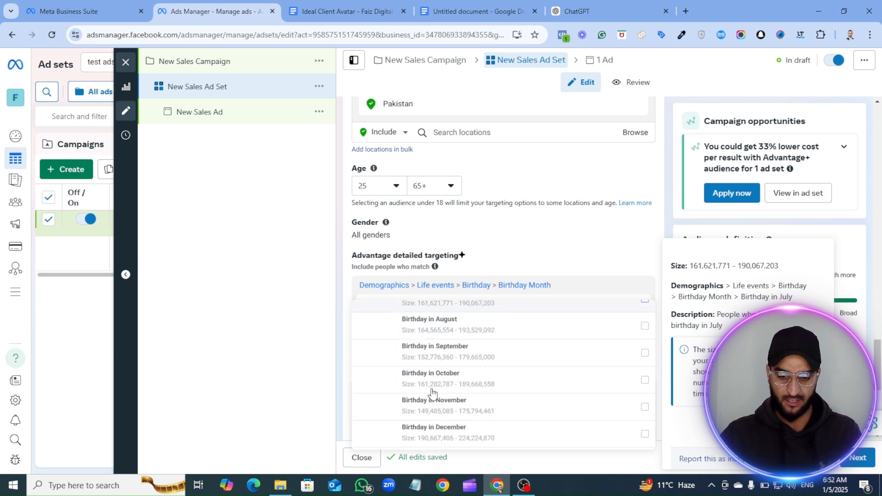
pyautogui.scroll(-4, 431, 394)
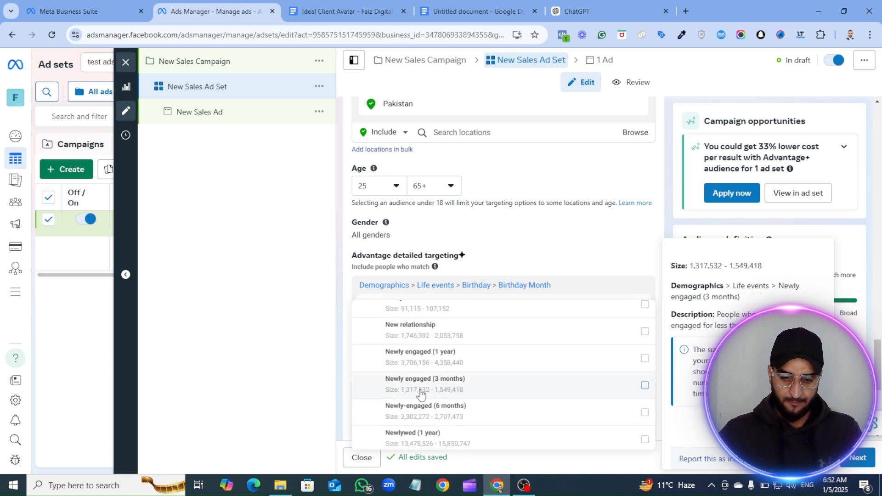
pyautogui.scroll(-5, 411, 350)
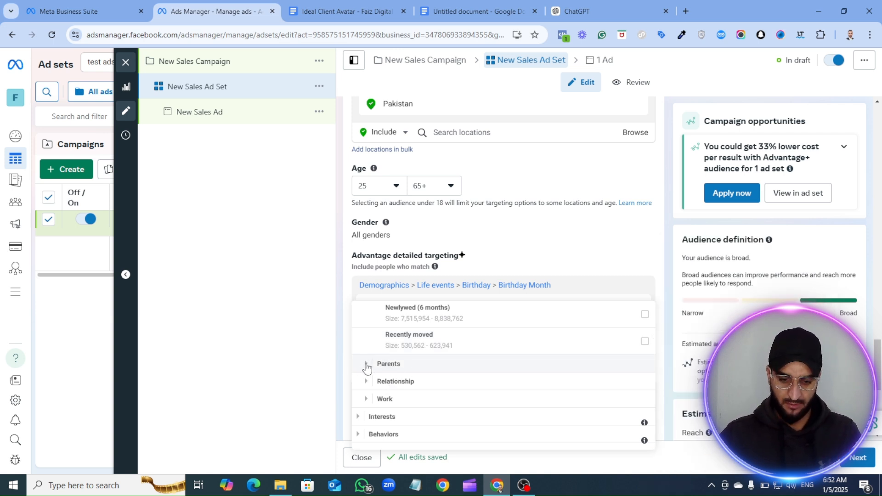
# - Examine the All parents options in the Parents demographics, grouped by the age of the children
pyautogui.click(366, 368)
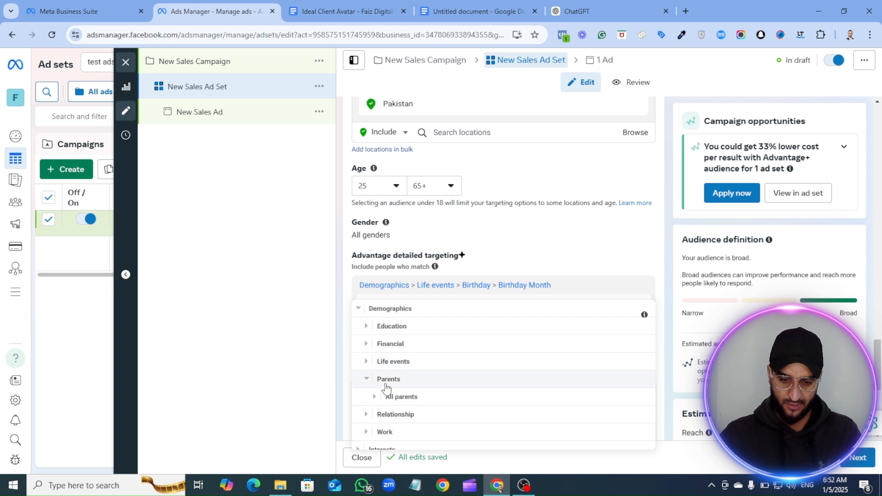
pyautogui.scroll(-1, 387, 409)
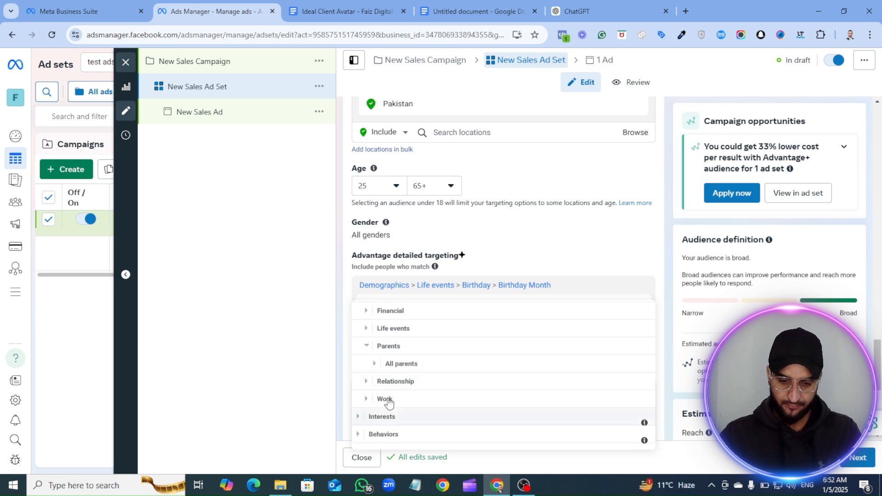
pyautogui.click(375, 368)
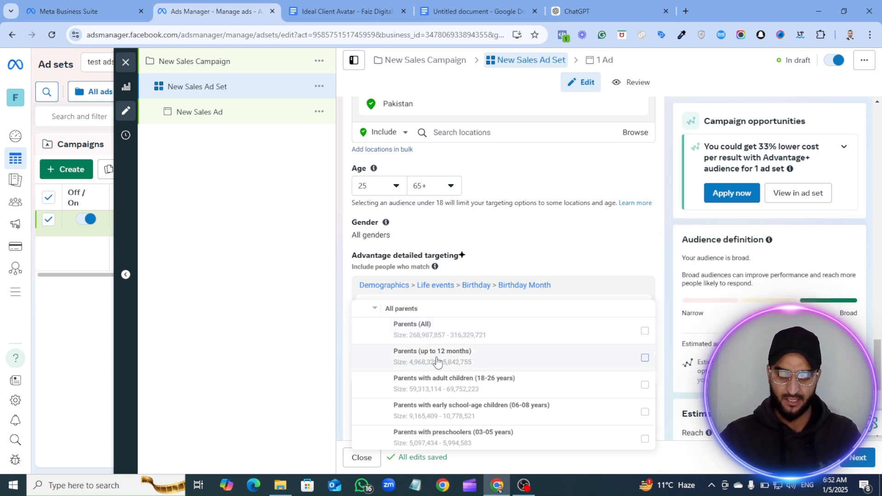
pyautogui.moveTo(490, 366)
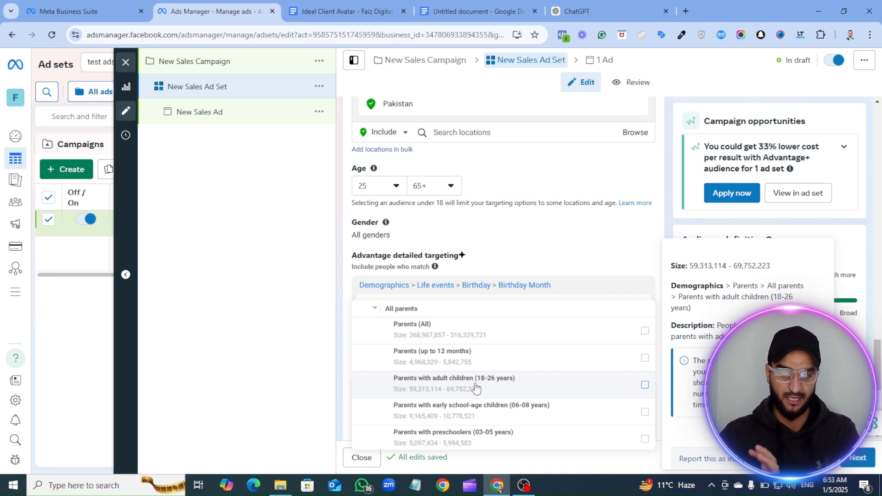
pyautogui.scroll(-2, 486, 388)
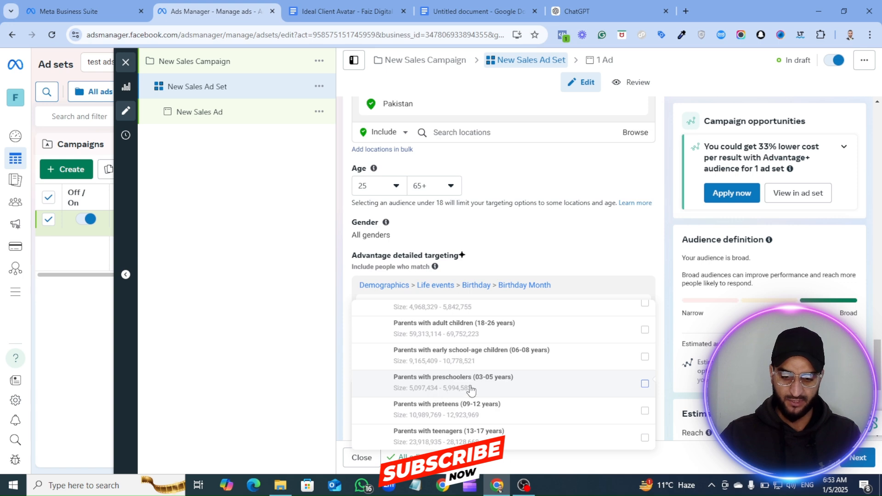
pyautogui.moveTo(488, 387)
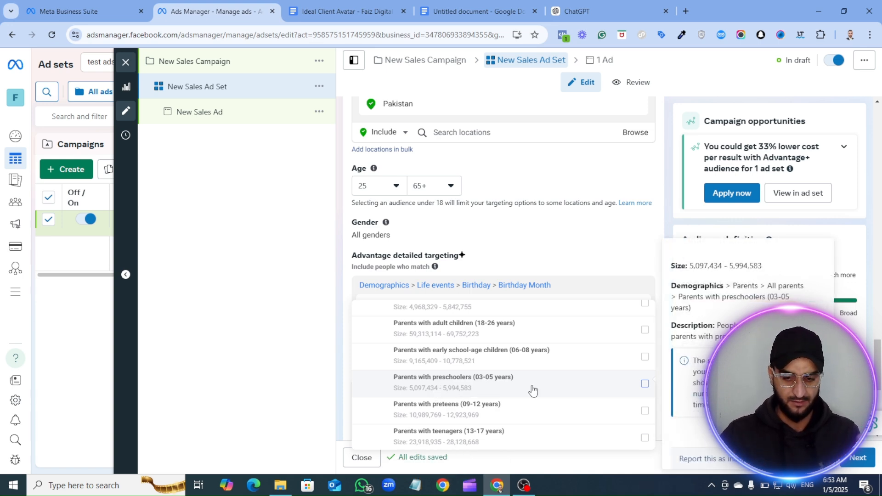
pyautogui.scroll(-1, 501, 390)
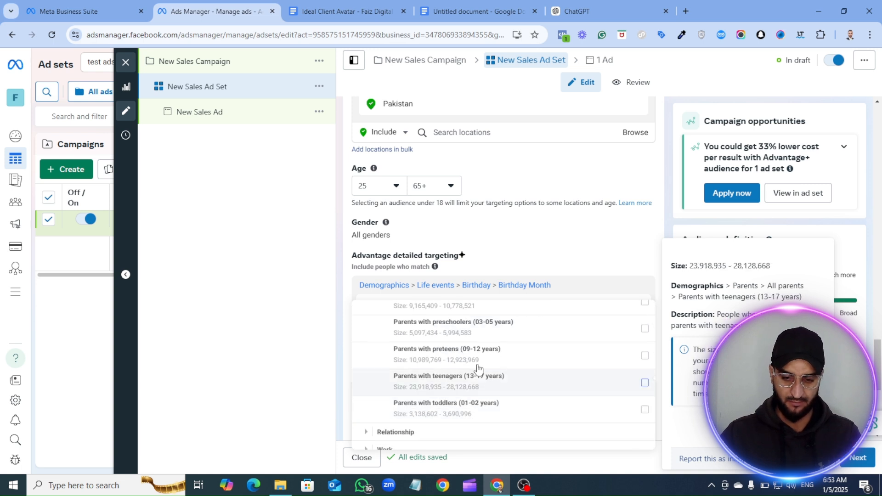
pyautogui.scroll(-1, 471, 404)
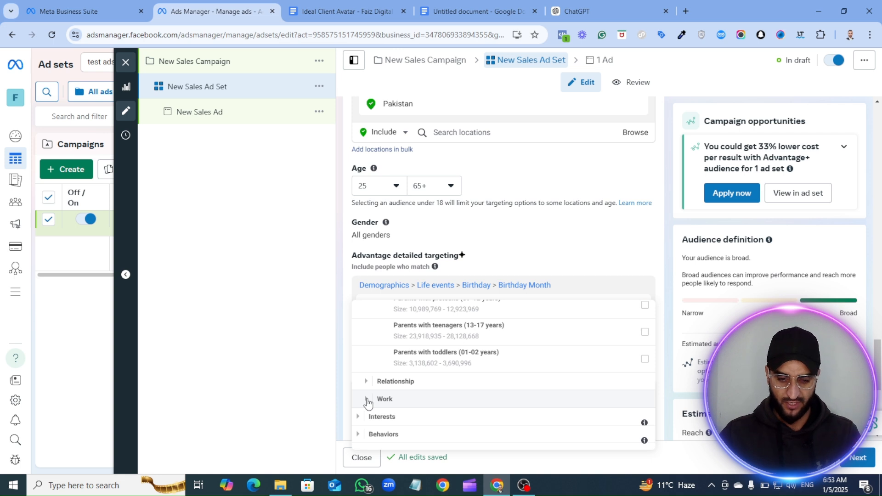
# - Examine the Work demographics, going through the full list of Industries options down to Job titles
pyautogui.click(366, 400)
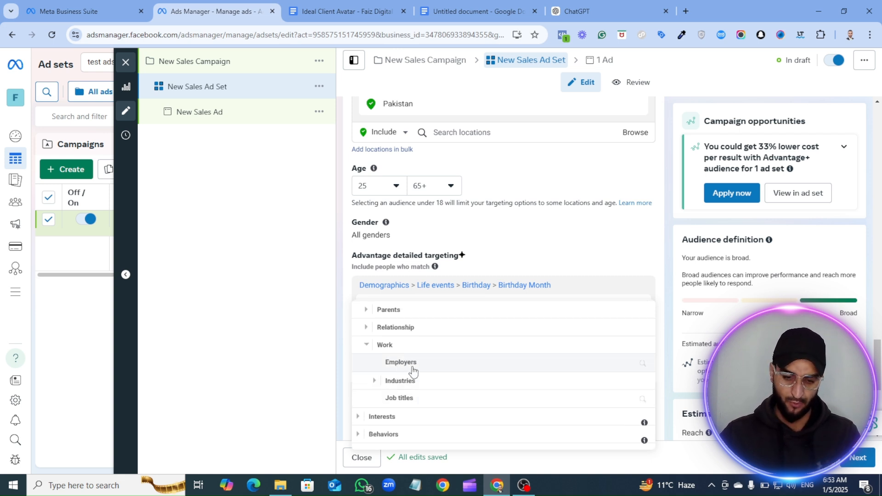
pyautogui.click(376, 381)
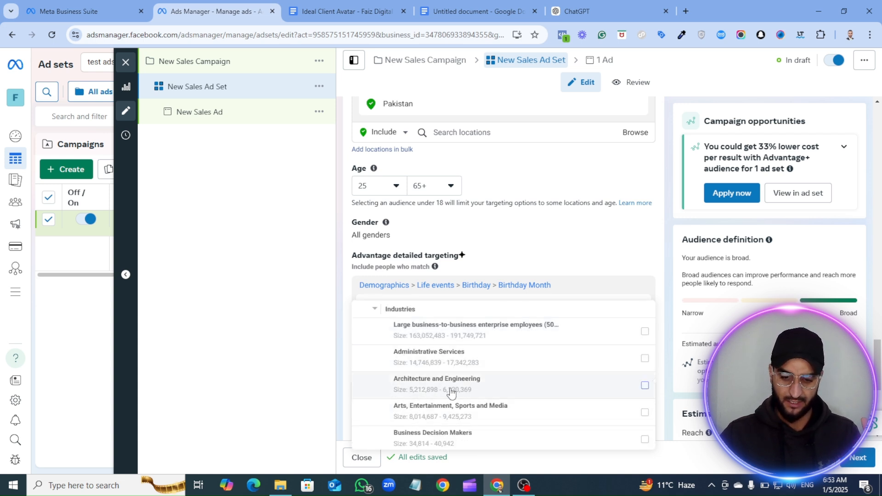
pyautogui.scroll(-1, 419, 381)
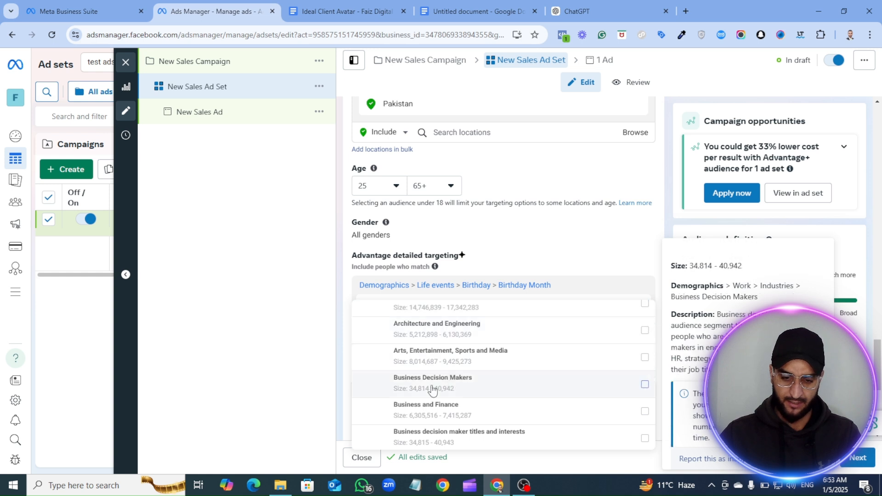
pyautogui.scroll(-2, 425, 397)
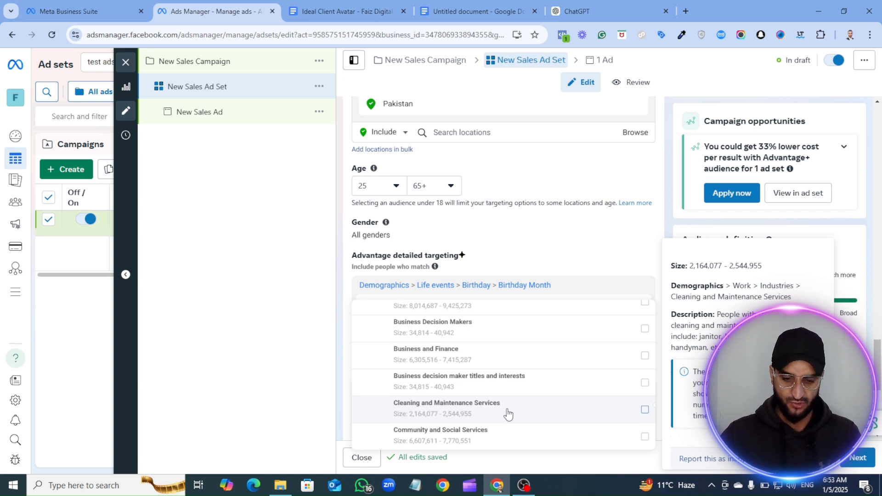
pyautogui.scroll(-1, 415, 388)
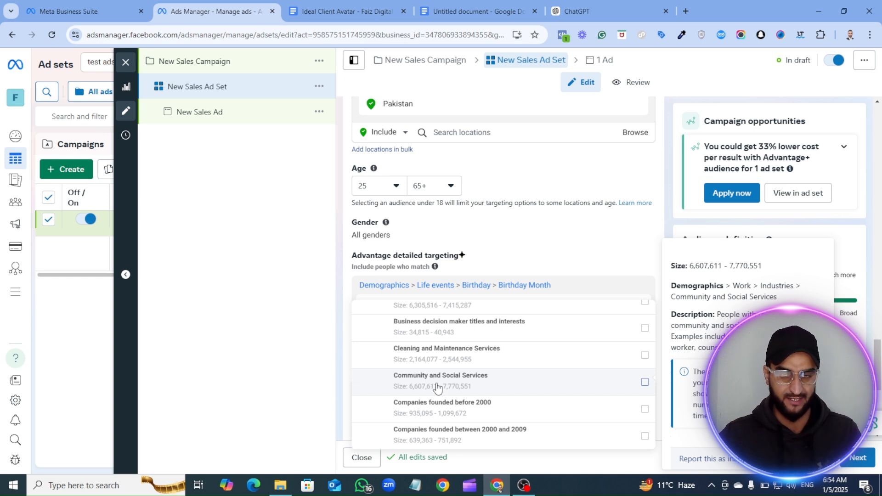
pyautogui.scroll(-5, 437, 388)
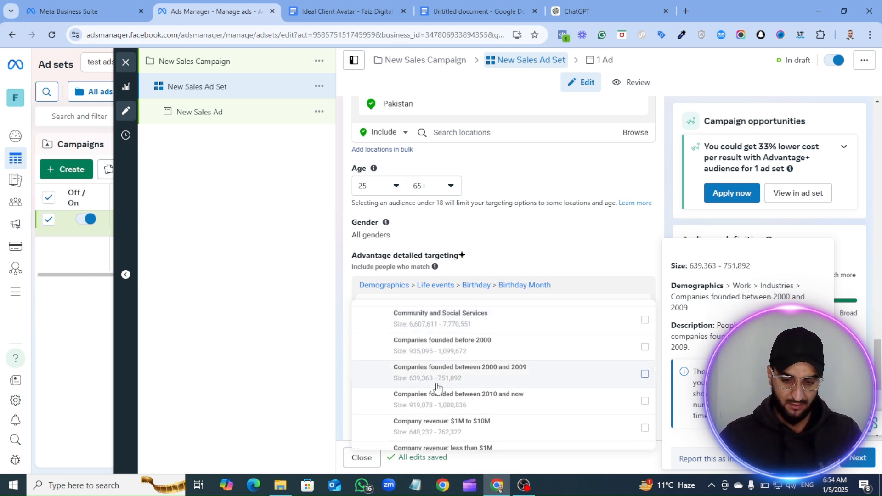
pyautogui.scroll(-6, 477, 384)
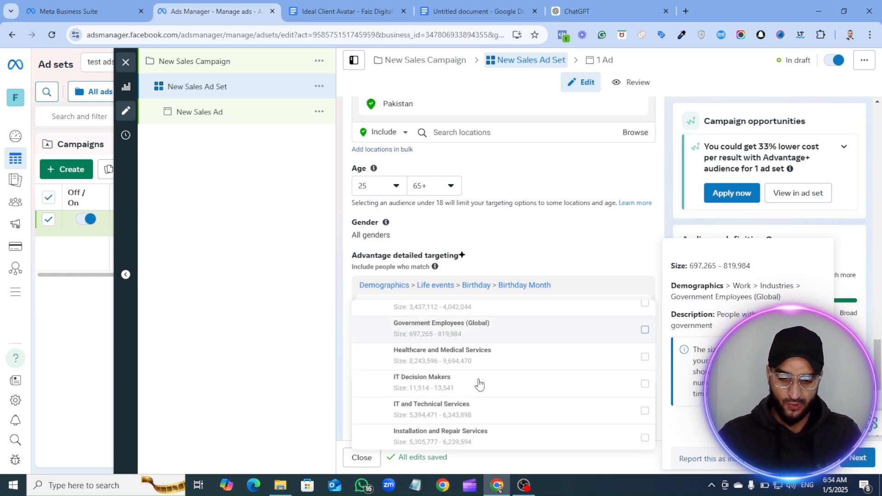
pyautogui.scroll(-5, 473, 385)
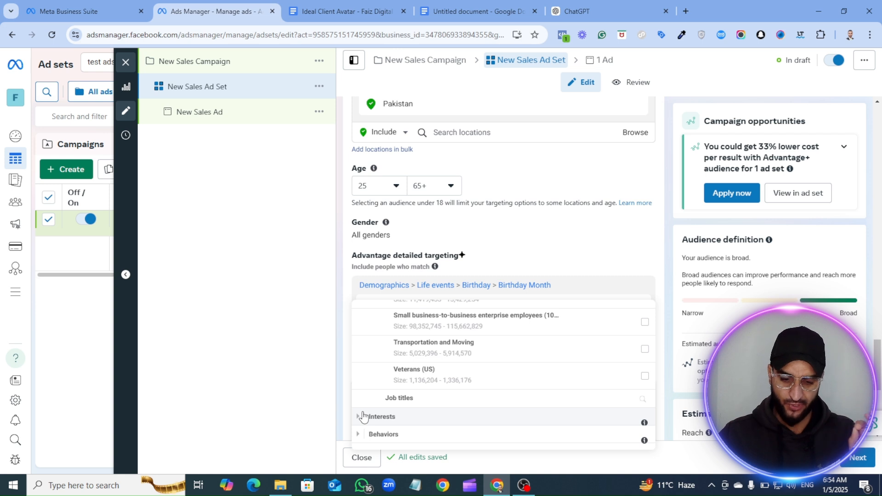
# - Look through the Interests categories in detailed targeting and the subcategories of Food and drink
pyautogui.click(360, 419)
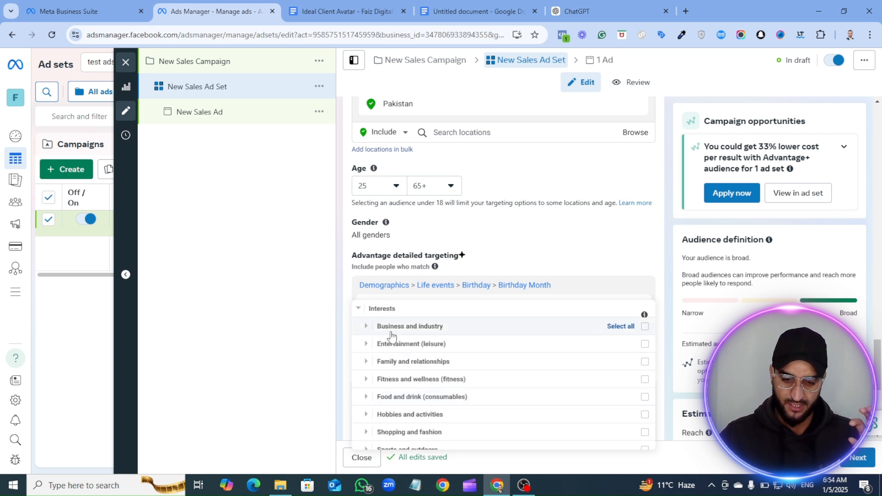
pyautogui.scroll(-1, 394, 368)
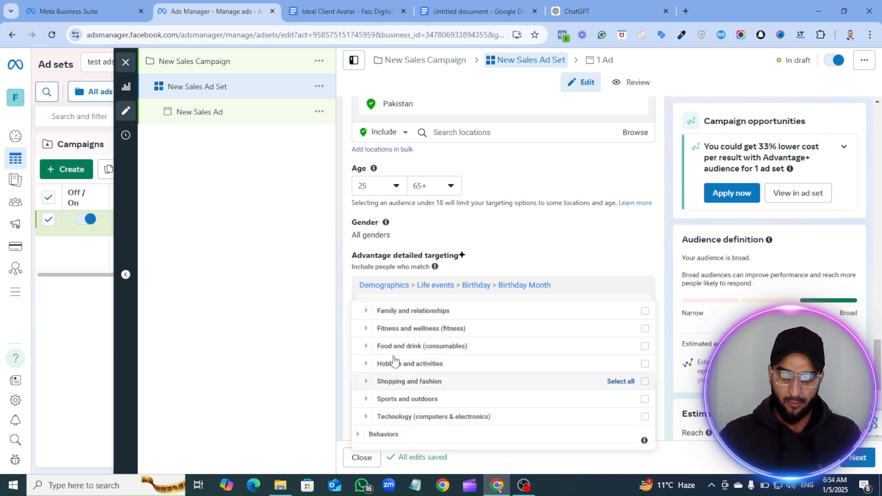
pyautogui.click(367, 351)
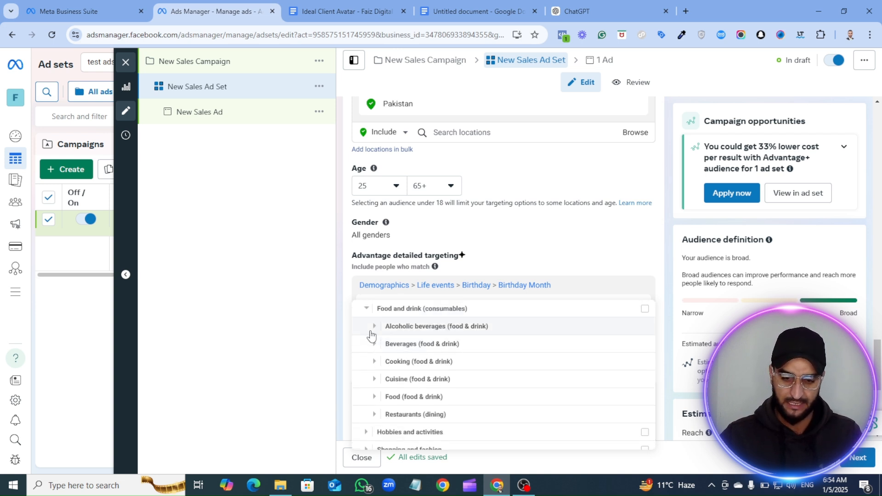
pyautogui.scroll(-1, 366, 381)
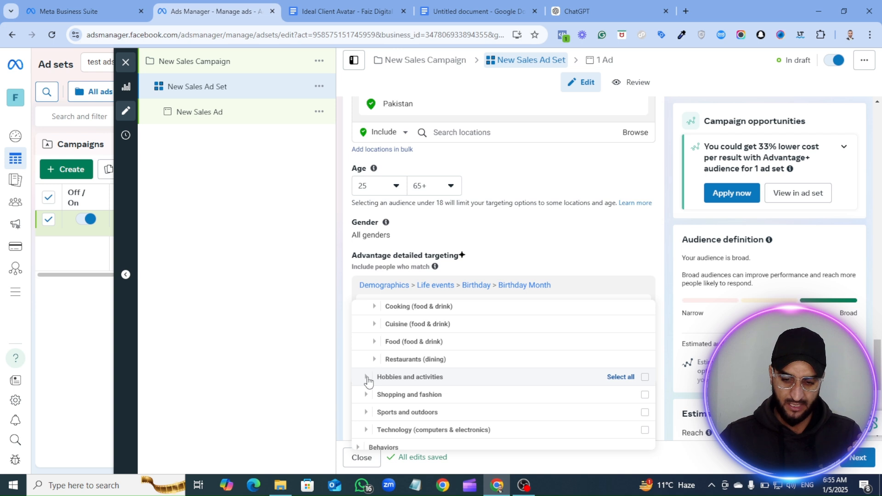
# - Examine the Hobbies and activities interests, going through the full Arts and music list down to the remaining subcategories
pyautogui.click(367, 377)
pyautogui.scroll(1, 389, 362)
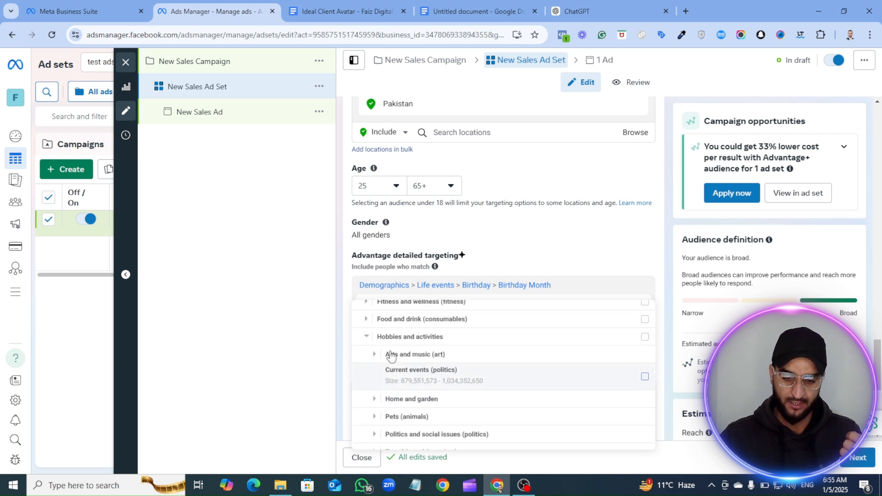
pyautogui.moveTo(391, 396)
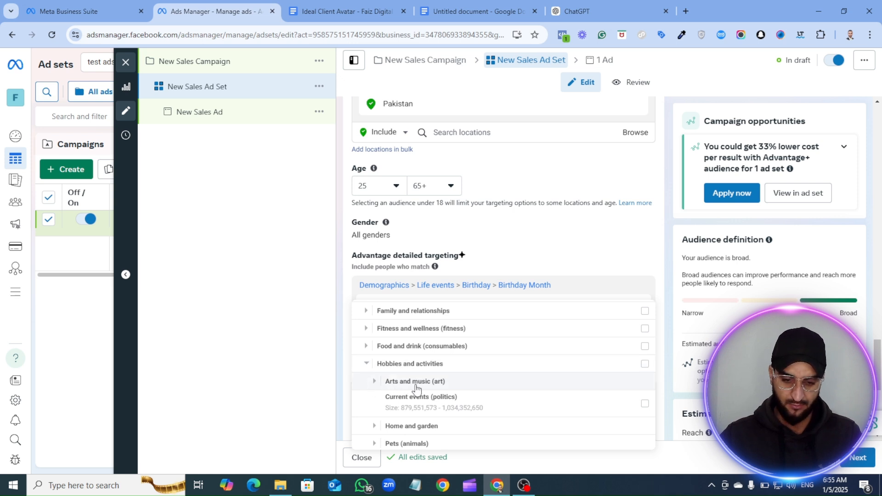
pyautogui.click(374, 381)
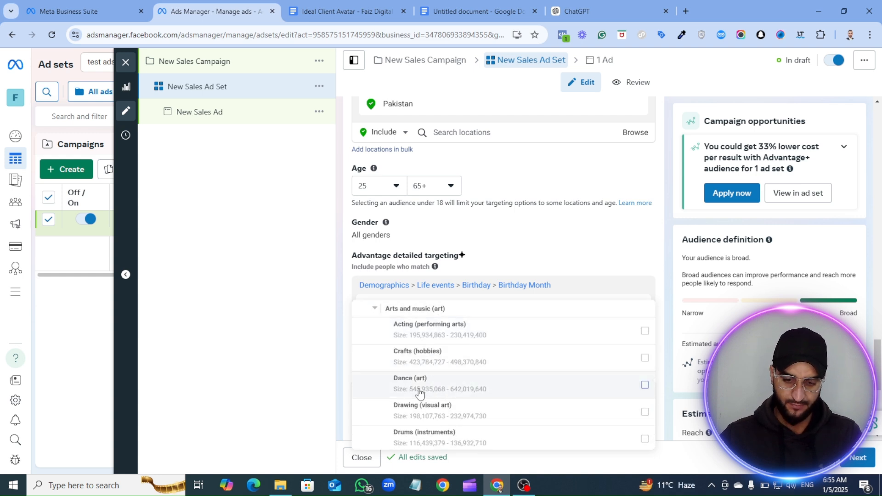
pyautogui.moveTo(431, 376)
pyautogui.moveTo(395, 358)
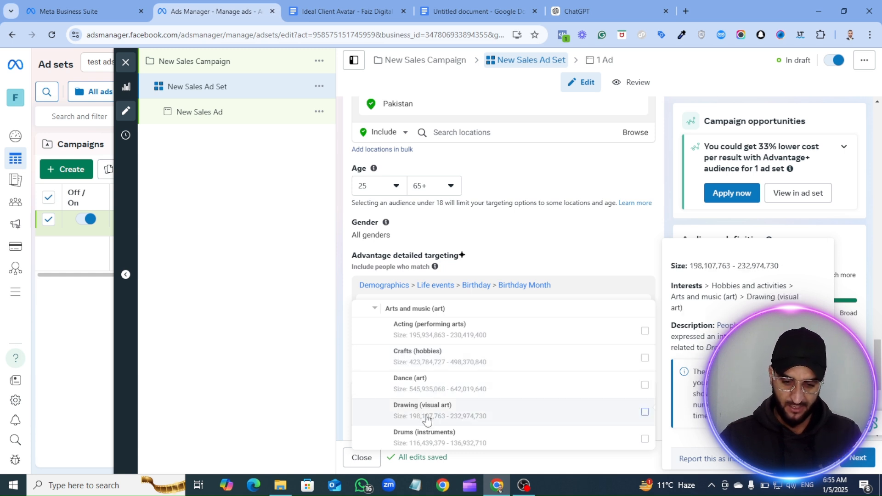
pyautogui.scroll(-2, 427, 416)
pyautogui.scroll(-2, 397, 394)
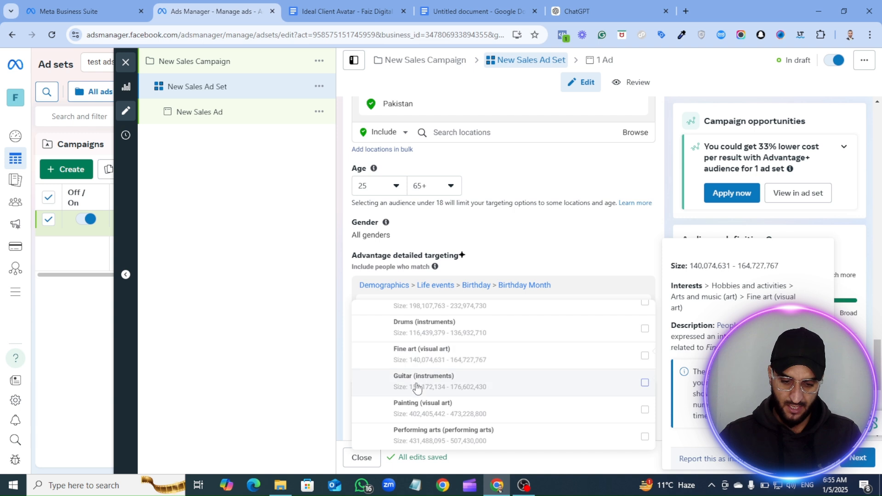
pyautogui.moveTo(422, 421)
pyautogui.scroll(-6, 422, 422)
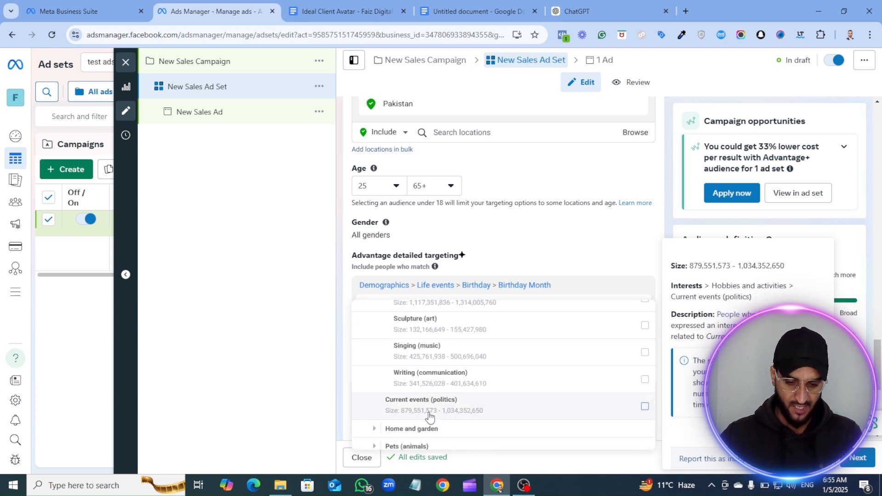
pyautogui.scroll(-2, 429, 416)
pyautogui.scroll(1, 427, 376)
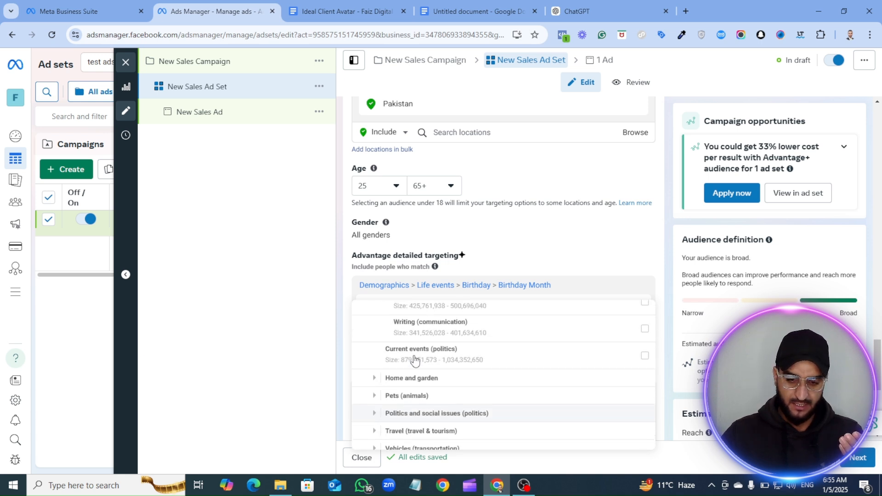
pyautogui.scroll(-2, 404, 376)
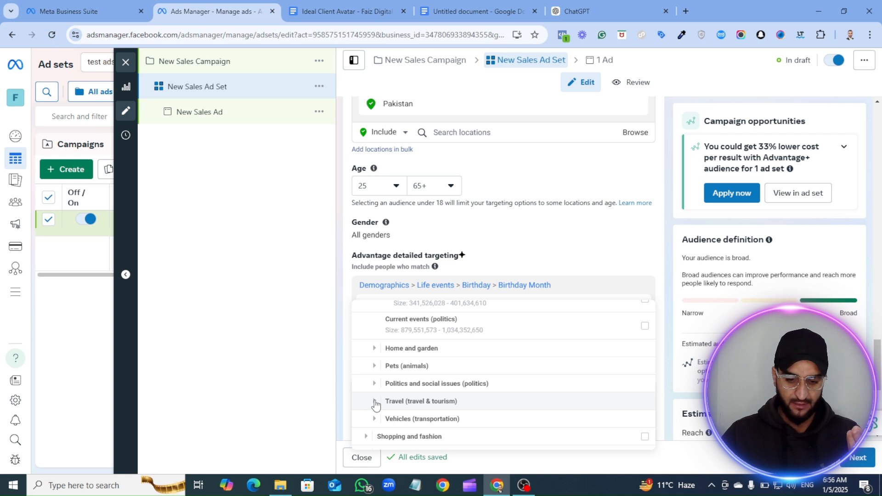
# - Examine the Travel interests under Hobbies and activities, such as beaches, hotels, mountains and theme parks
pyautogui.click(374, 401)
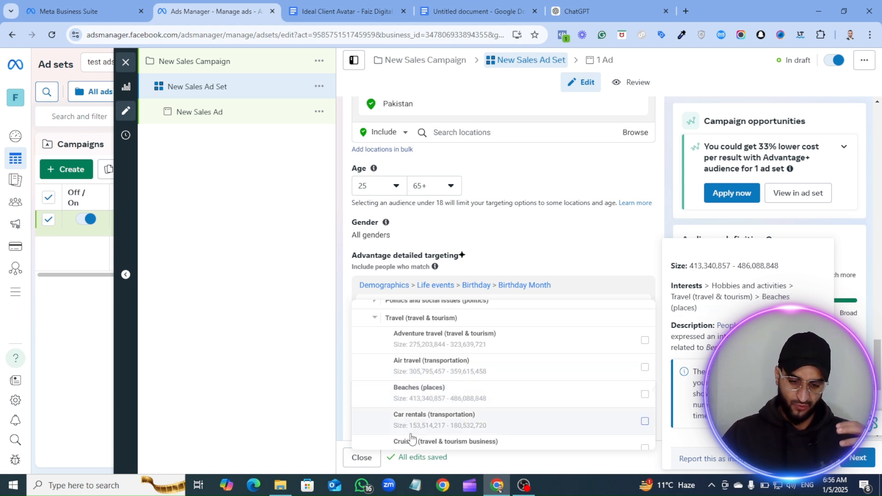
pyautogui.scroll(-3, 427, 431)
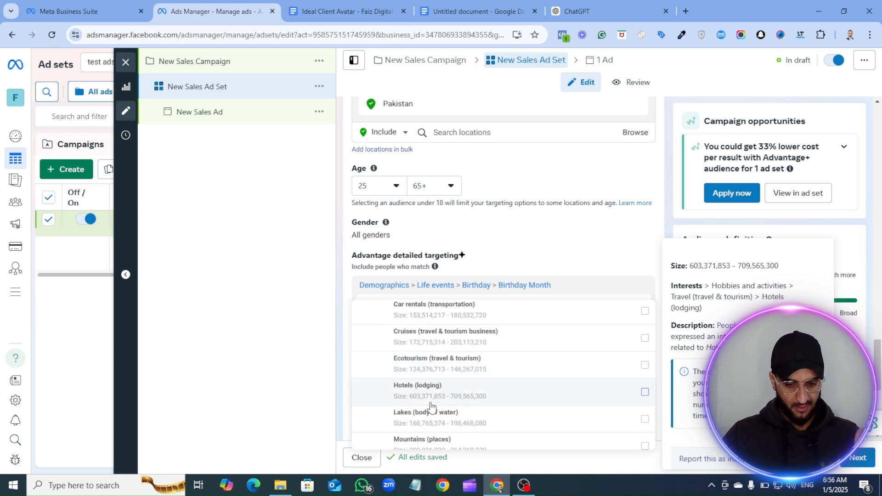
pyautogui.scroll(-3, 431, 406)
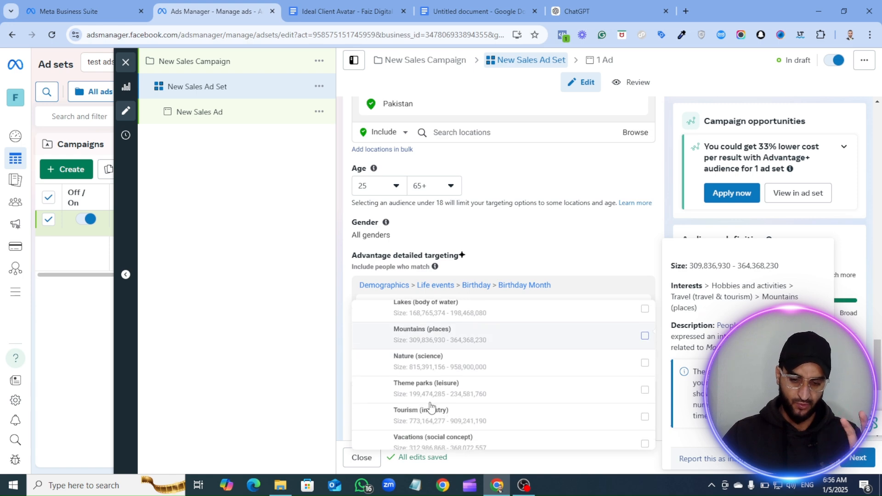
pyautogui.click(340, 12)
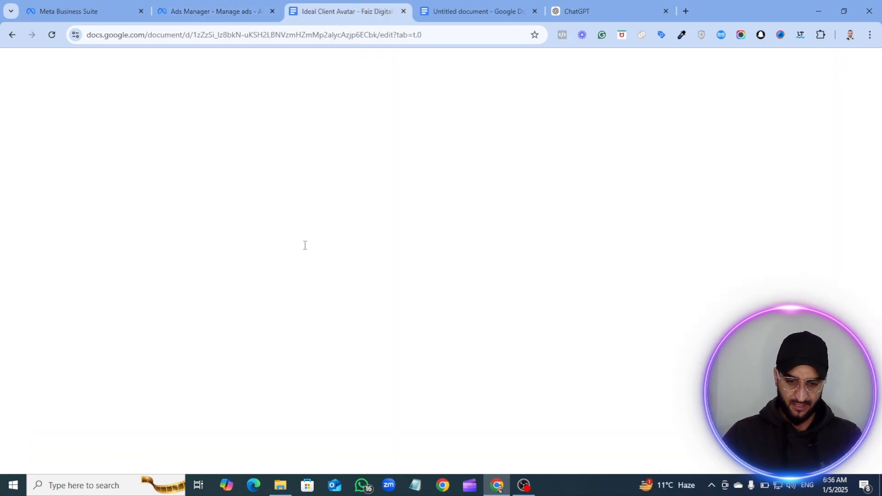
pyautogui.click(217, 10)
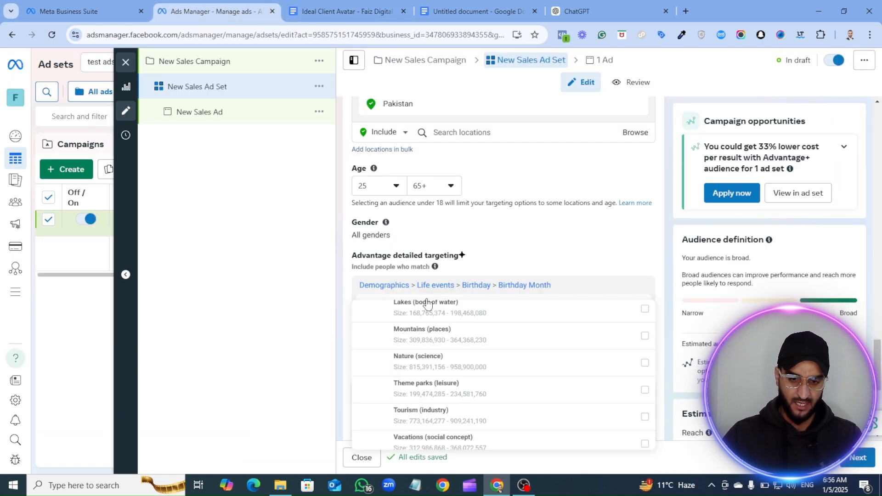
# - Look at the Behaviors categories in detailed targeting and the option inside its Anniversary group
pyautogui.scroll(-2, 492, 364)
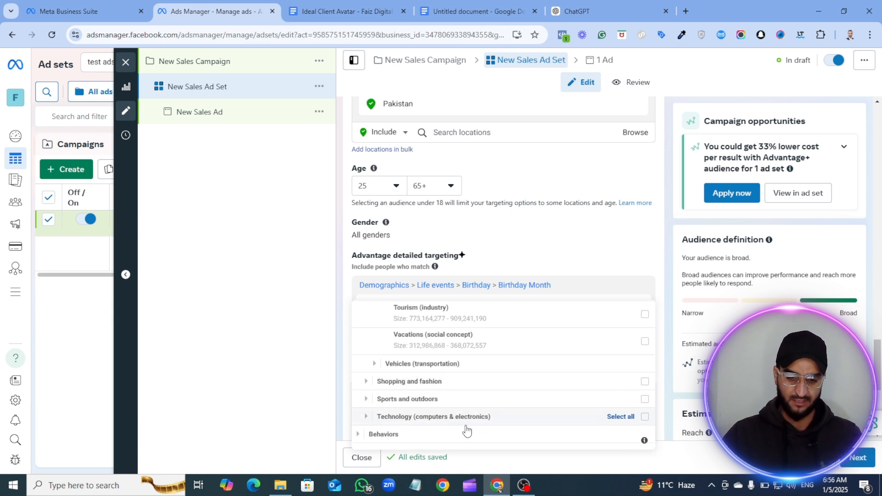
pyautogui.click(359, 435)
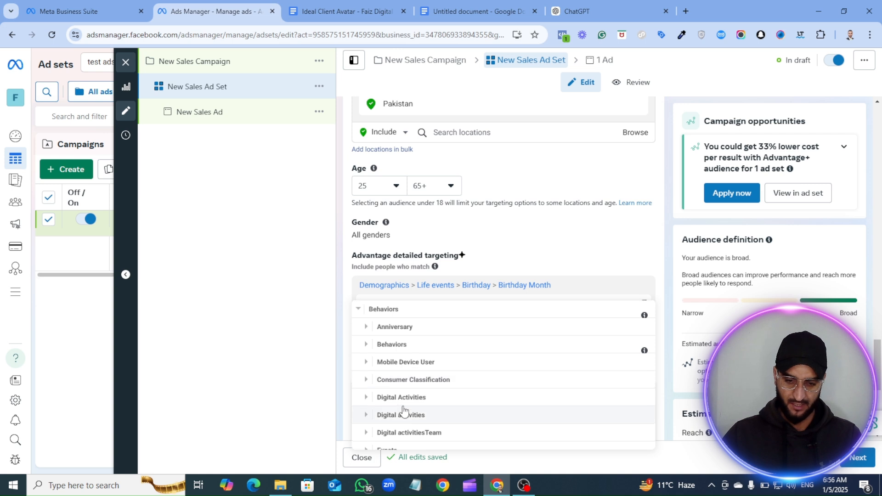
pyautogui.scroll(1, 397, 381)
pyautogui.scroll(-1, 387, 375)
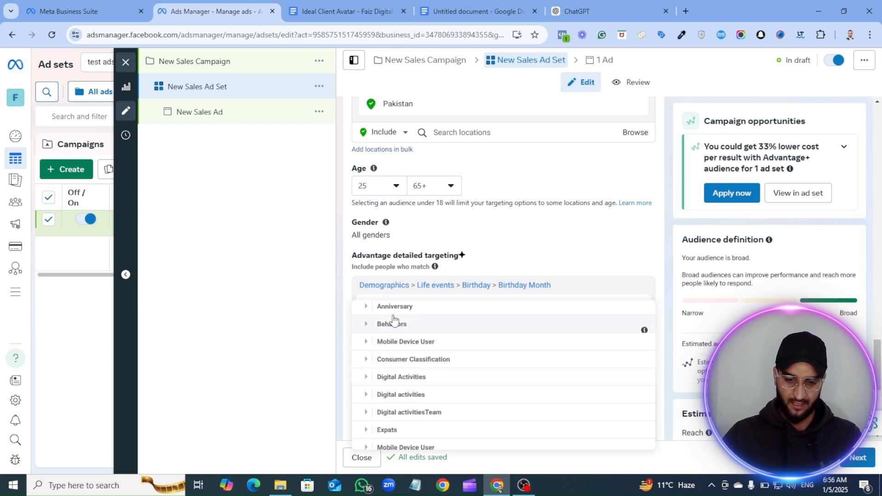
pyautogui.click(366, 306)
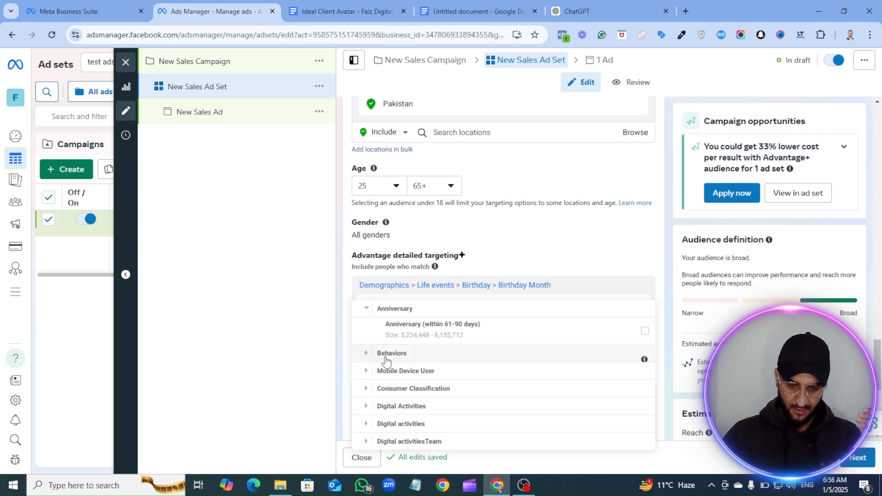
pyautogui.click(367, 311)
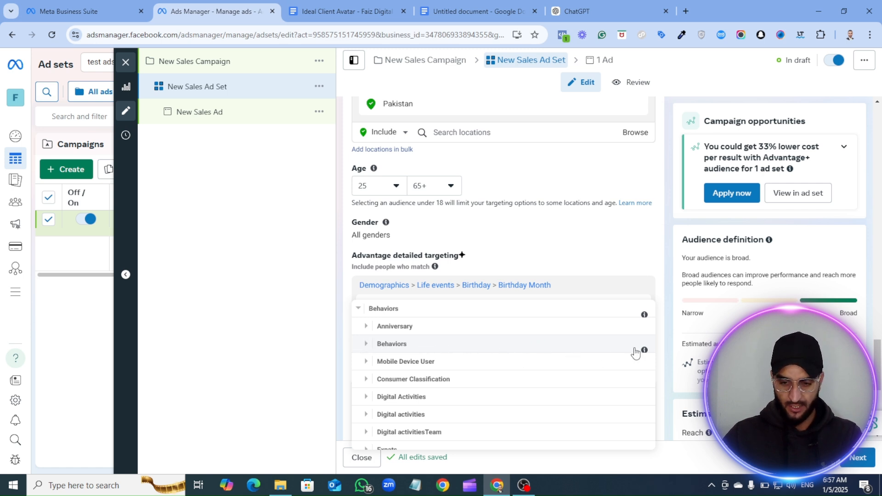
# - Review the remaining Behaviors categories, from Mobile Device User and Consumer Classification to Purchase behavior and Travel
pyautogui.moveTo(643, 349)
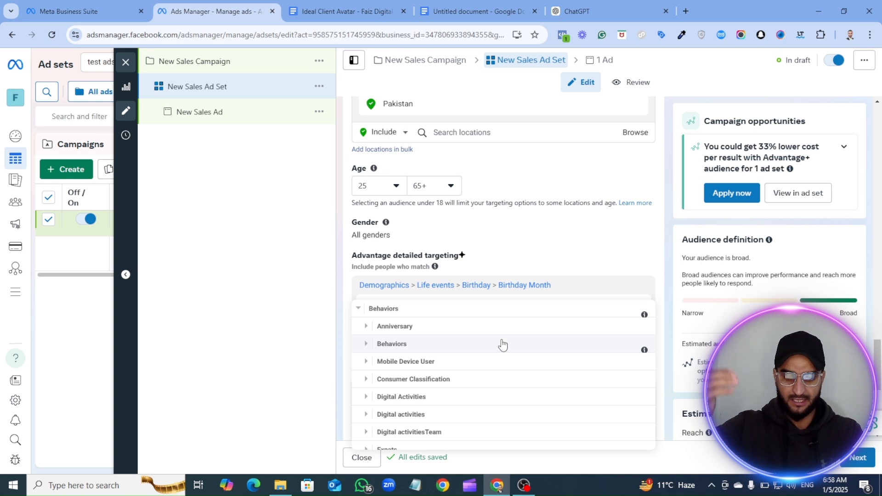
pyautogui.scroll(-2, 434, 347)
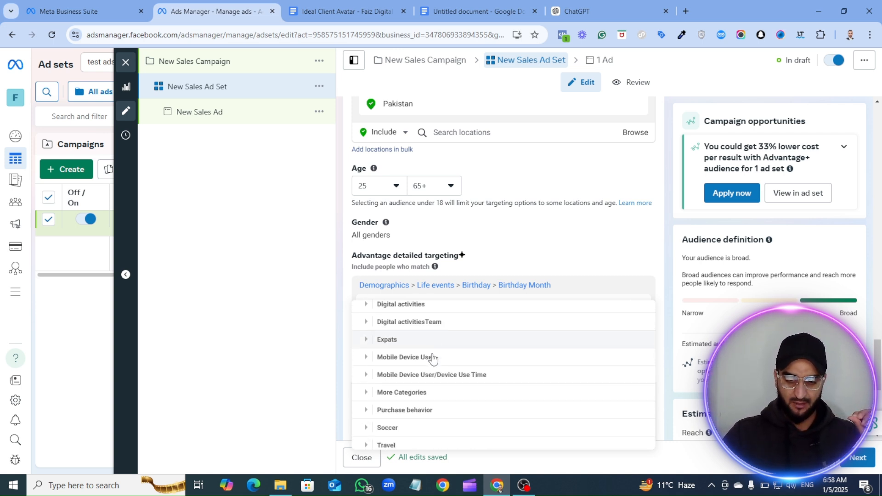
pyautogui.scroll(2, 402, 344)
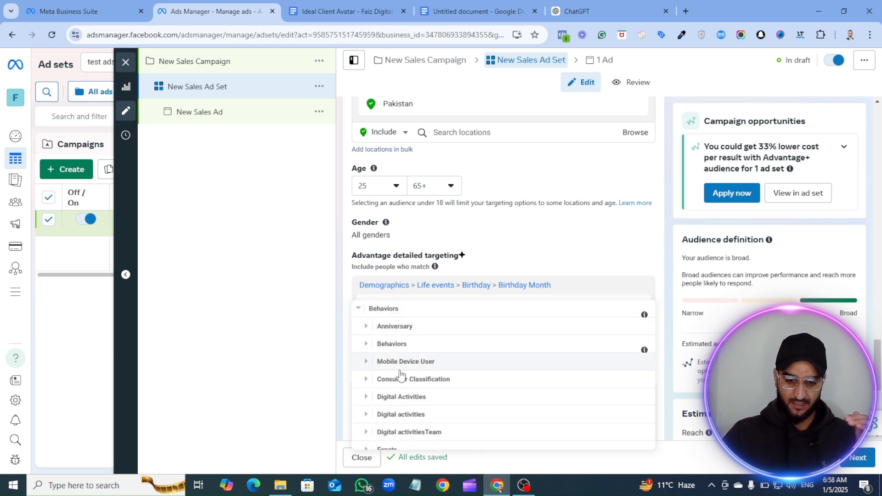
pyautogui.scroll(-1, 392, 388)
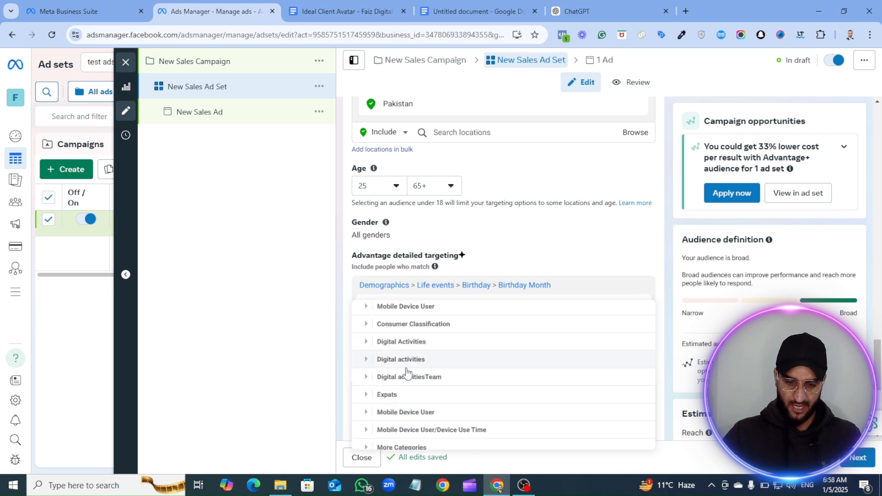
pyautogui.scroll(-1, 393, 386)
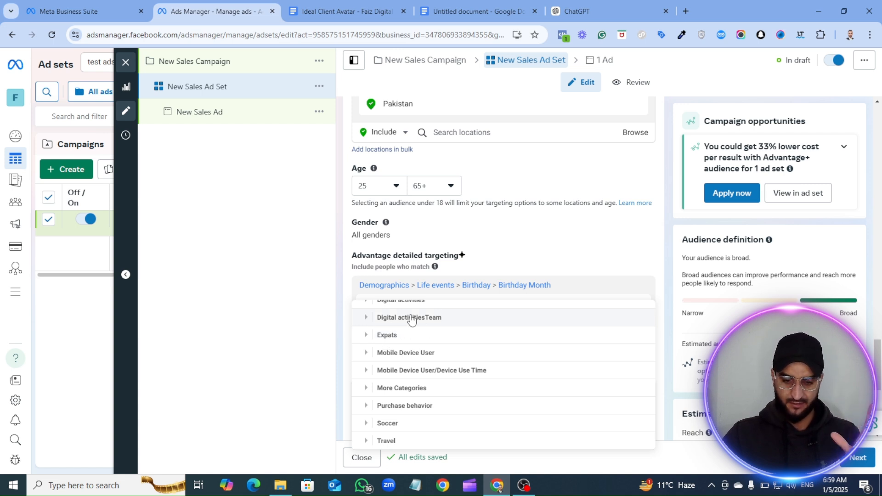
pyautogui.scroll(2, 395, 340)
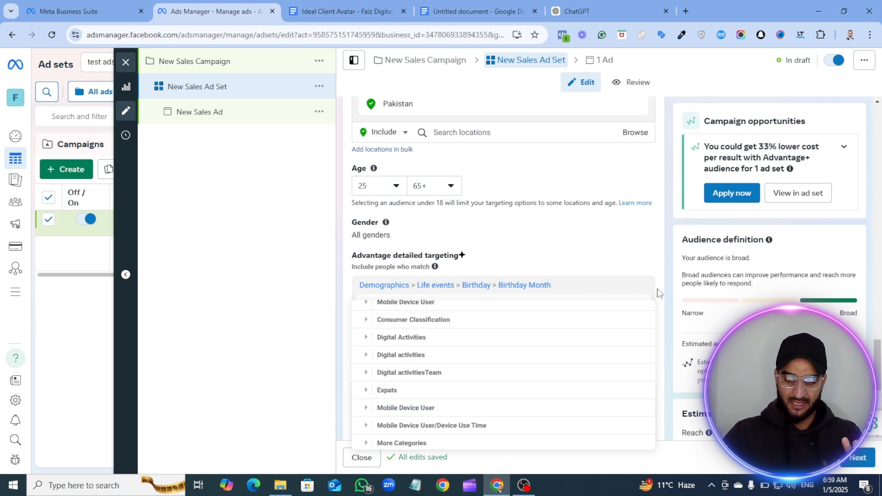
# - Close the detailed targeting list and review the ad set's audience settings, from locations and age to languages
pyautogui.click(551, 282)
pyautogui.scroll(-3, 522, 374)
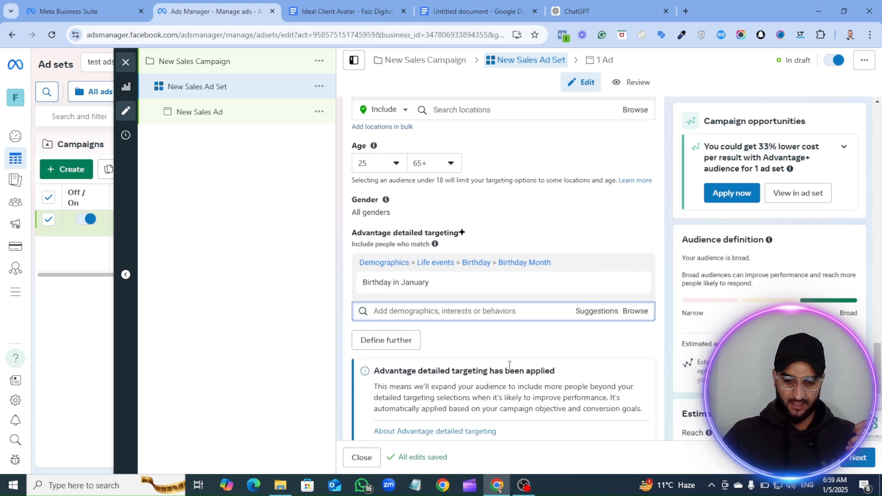
pyautogui.scroll(-2, 450, 288)
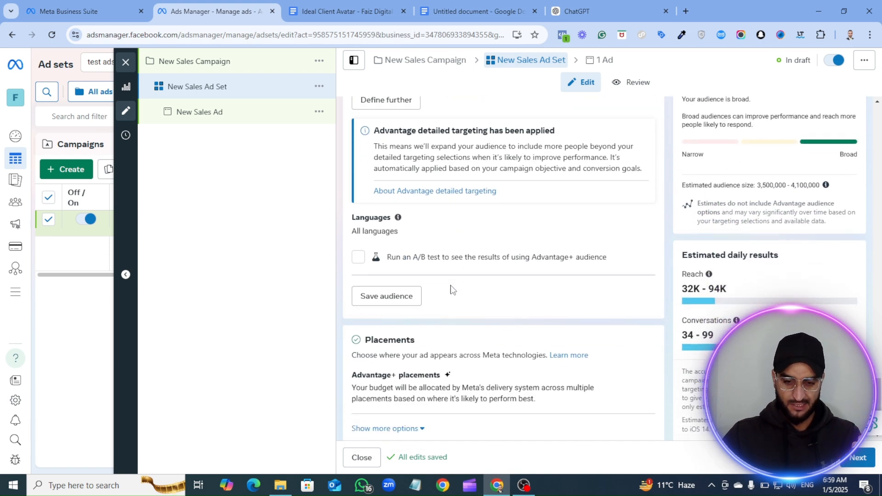
pyautogui.scroll(4, 441, 328)
pyautogui.scroll(-1, 482, 346)
pyautogui.scroll(4, 483, 346)
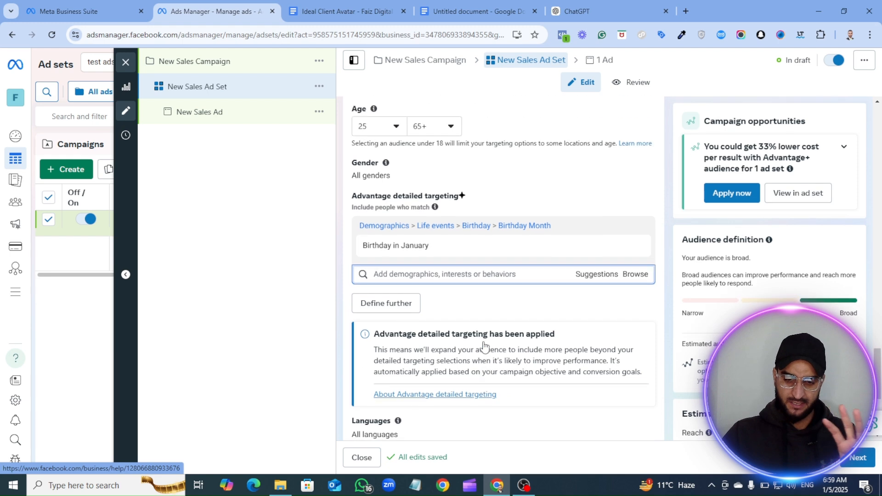
pyautogui.scroll(3, 473, 331)
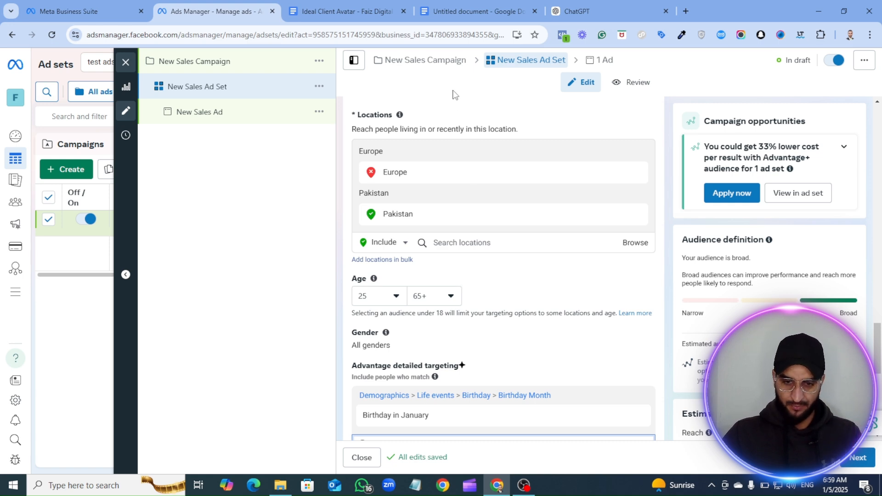
# - Switch to the untitled Google Docs document and read the Custom Audience definition with its two examples
pyautogui.click(464, 4)
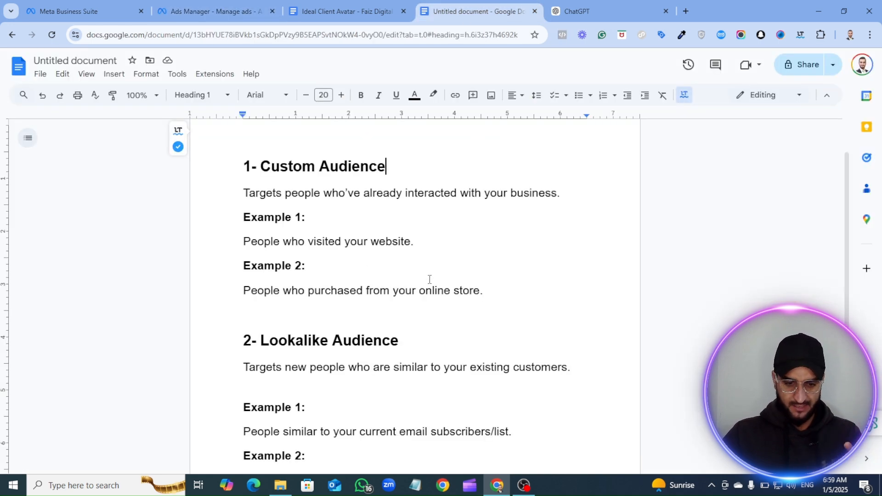
pyautogui.moveTo(240, 166); pyautogui.dragTo(489, 294)
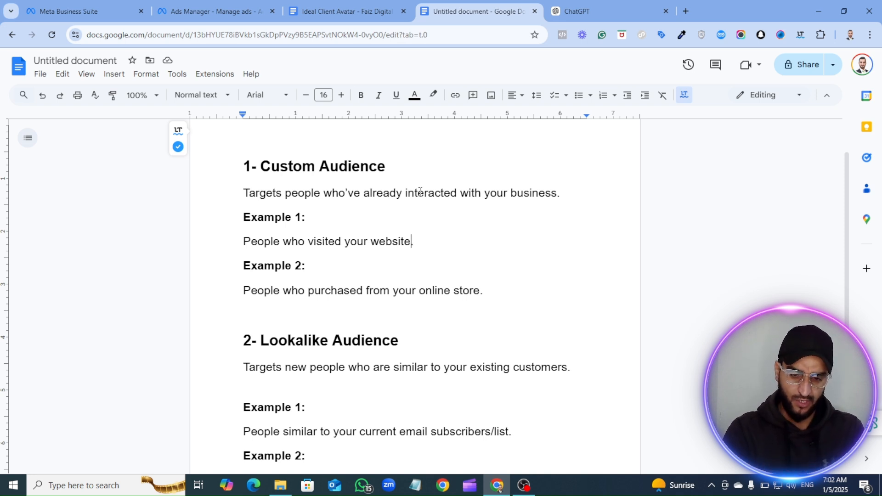
pyautogui.write('.')
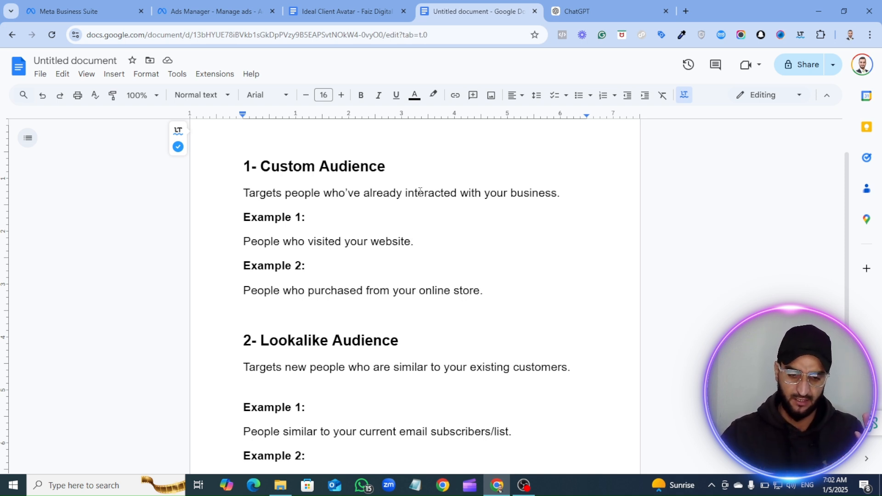
# - Highlight and reread the Custom Audience definition and its website-visitor and online-store-purchaser examples, glancing ahead at the Lookalike Audience heading
pyautogui.moveTo(422, 242); pyautogui.dragTo(242, 246)
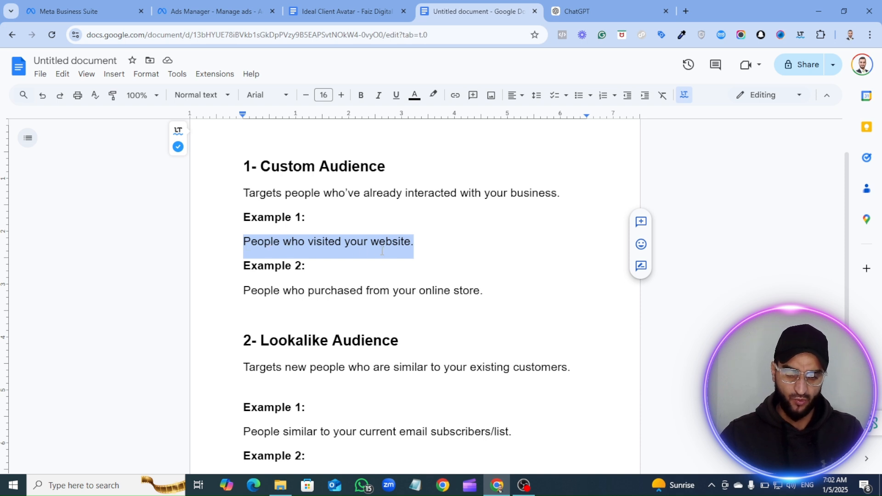
pyautogui.click(424, 248)
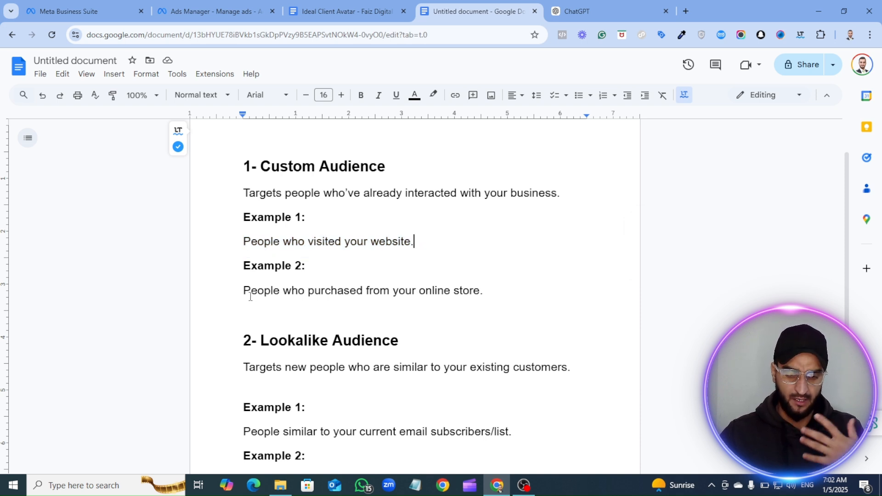
pyautogui.moveTo(241, 291); pyautogui.dragTo(376, 297)
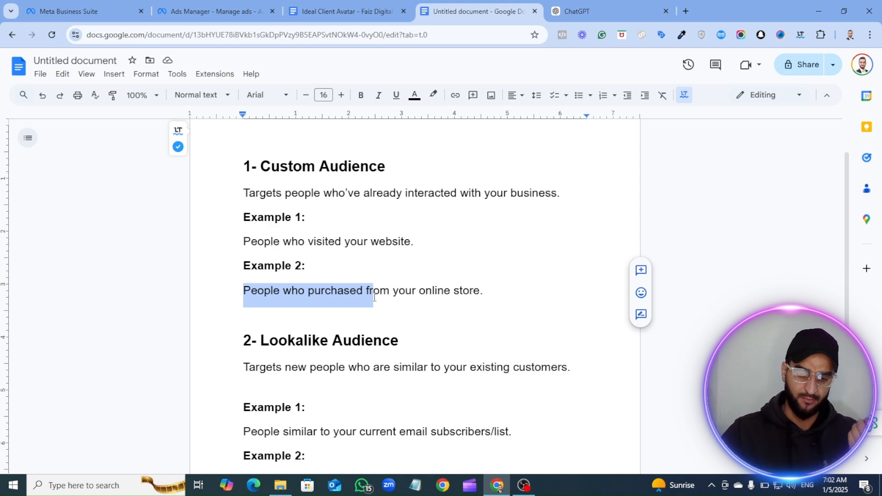
pyautogui.scroll(-2, 397, 282)
pyautogui.click(401, 231)
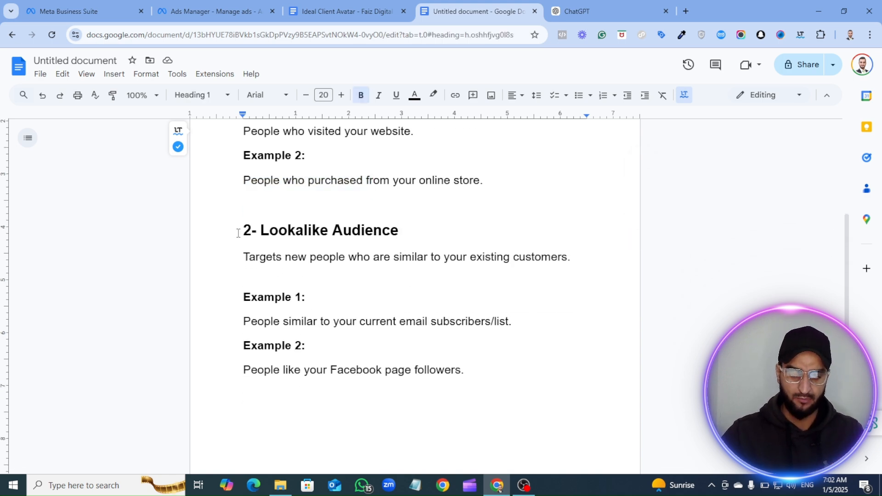
pyautogui.moveTo(238, 232); pyautogui.dragTo(397, 226)
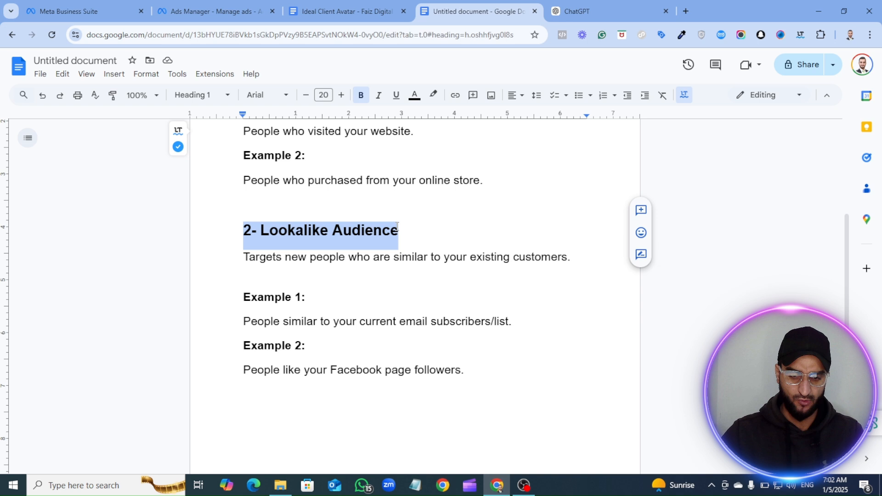
pyautogui.scroll(2, 329, 163)
pyautogui.click(491, 290)
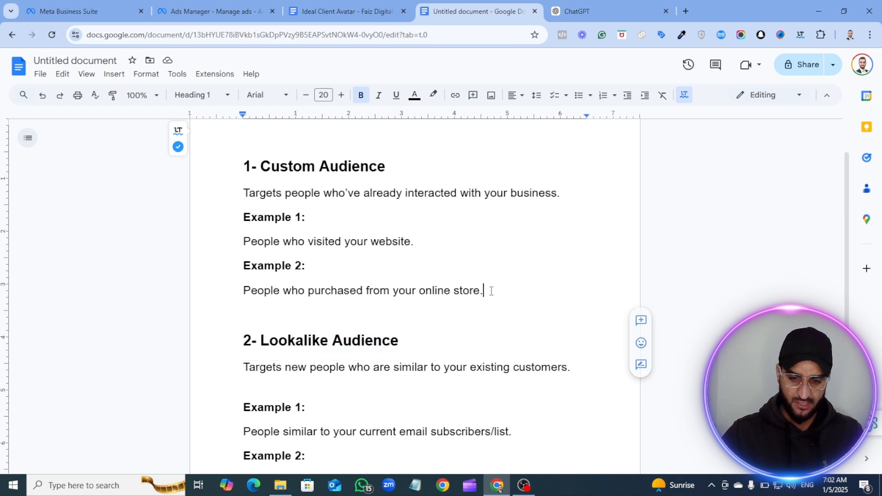
pyautogui.moveTo(491, 291); pyautogui.dragTo(242, 193)
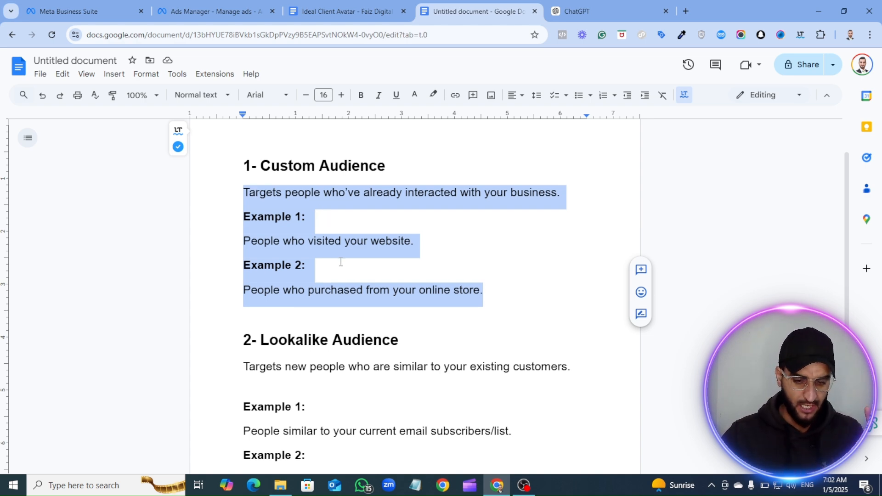
# - Read the Lookalike Audience section, highlighting the word "Lookalike" and "subscribers/list" in its first example
pyautogui.scroll(-3, 321, 220)
pyautogui.scroll(1, 275, 234)
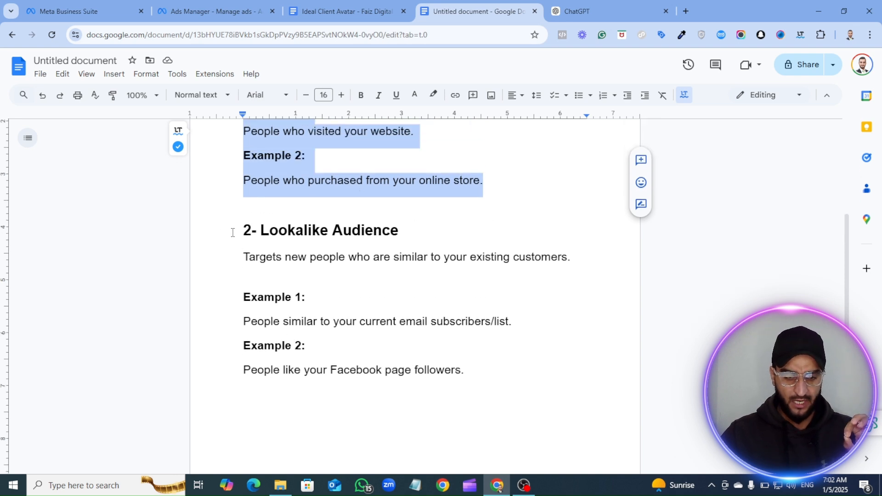
pyautogui.moveTo(232, 230); pyautogui.dragTo(260, 235)
pyautogui.click(305, 230)
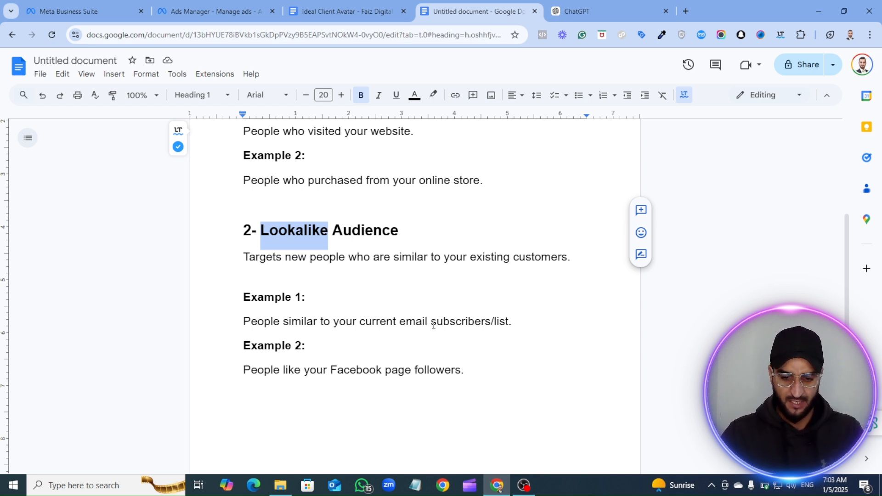
pyautogui.moveTo(431, 322); pyautogui.dragTo(513, 324)
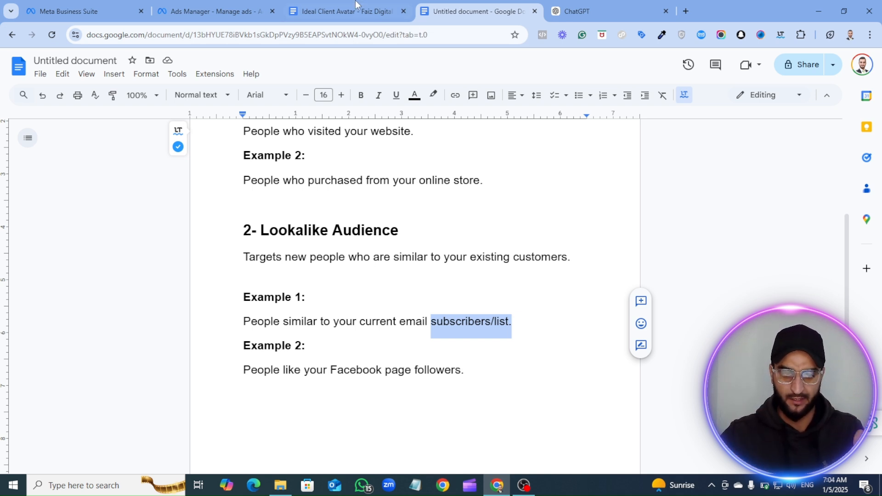
# - Switch to Ads Manager and review the New Sales Ad Set's audience settings, from locations and age to detailed targeting
pyautogui.click(208, 4)
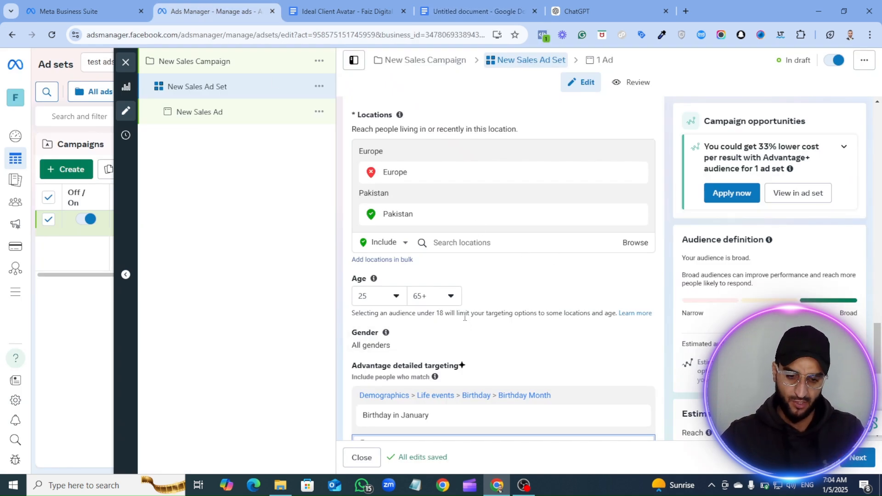
pyautogui.scroll(2, 458, 299)
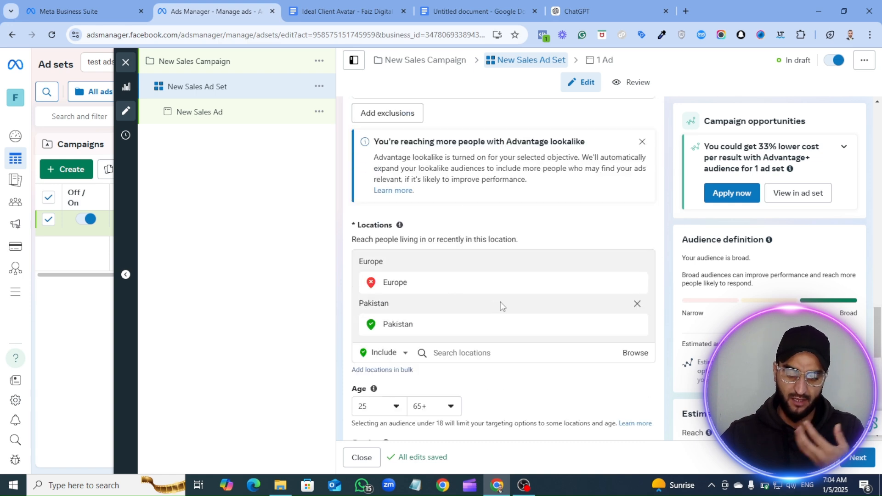
pyautogui.scroll(-3, 471, 334)
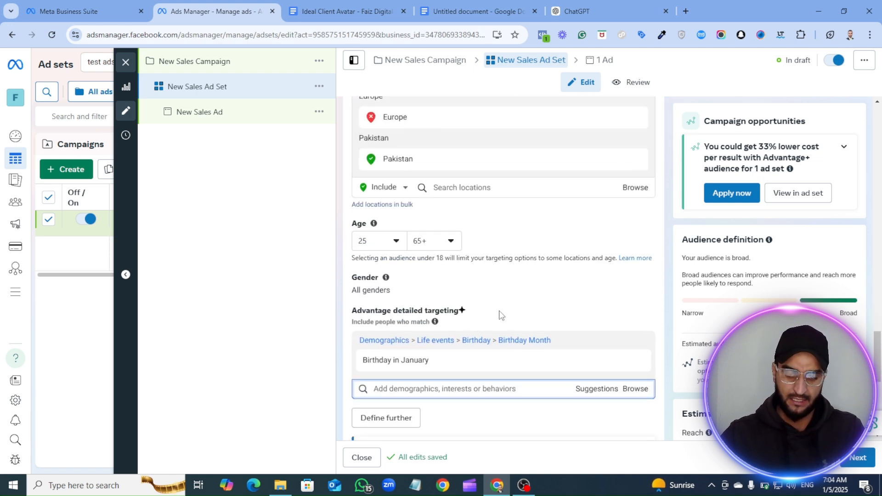